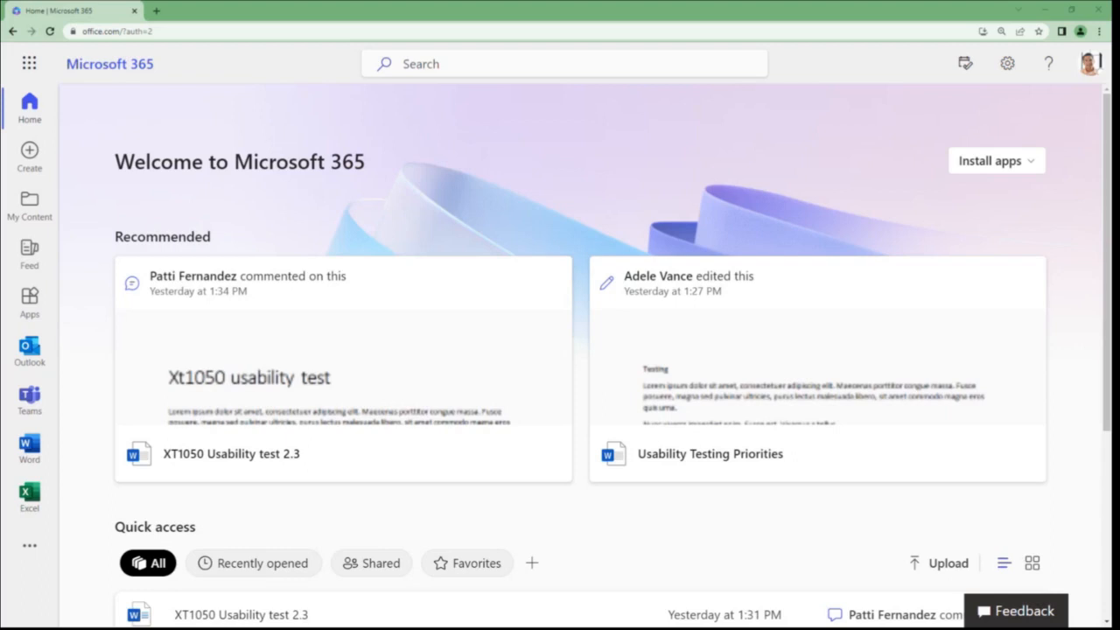
# Open the signed-in account's Microsoft 365 profile for updating, postponing the Microsoft Authenticator setup
pyautogui.click(1090, 65)
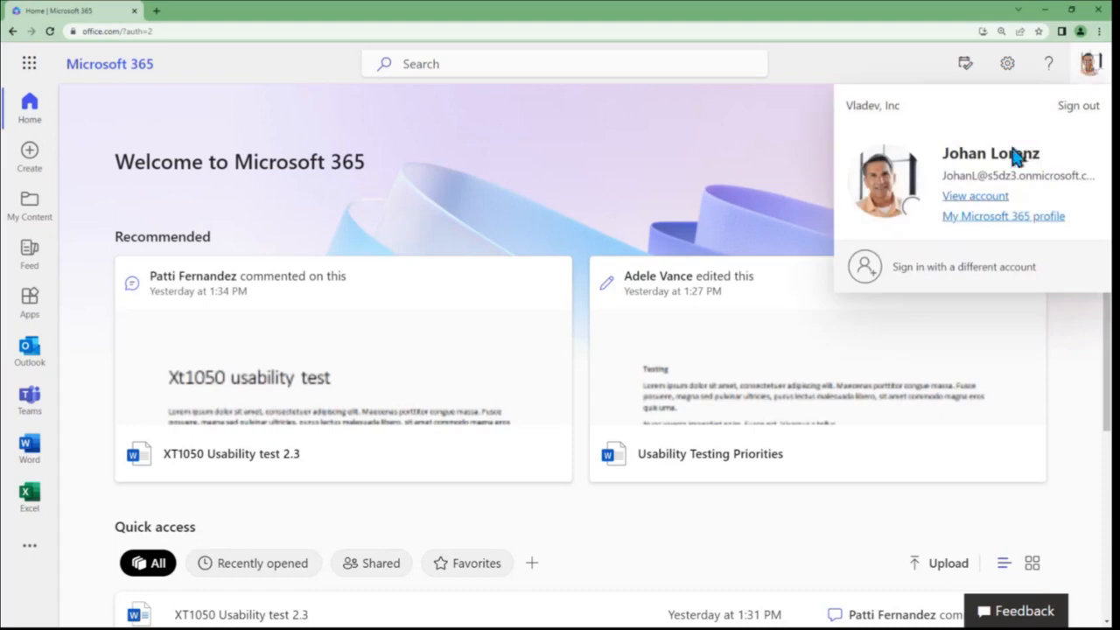
pyautogui.click(976, 219)
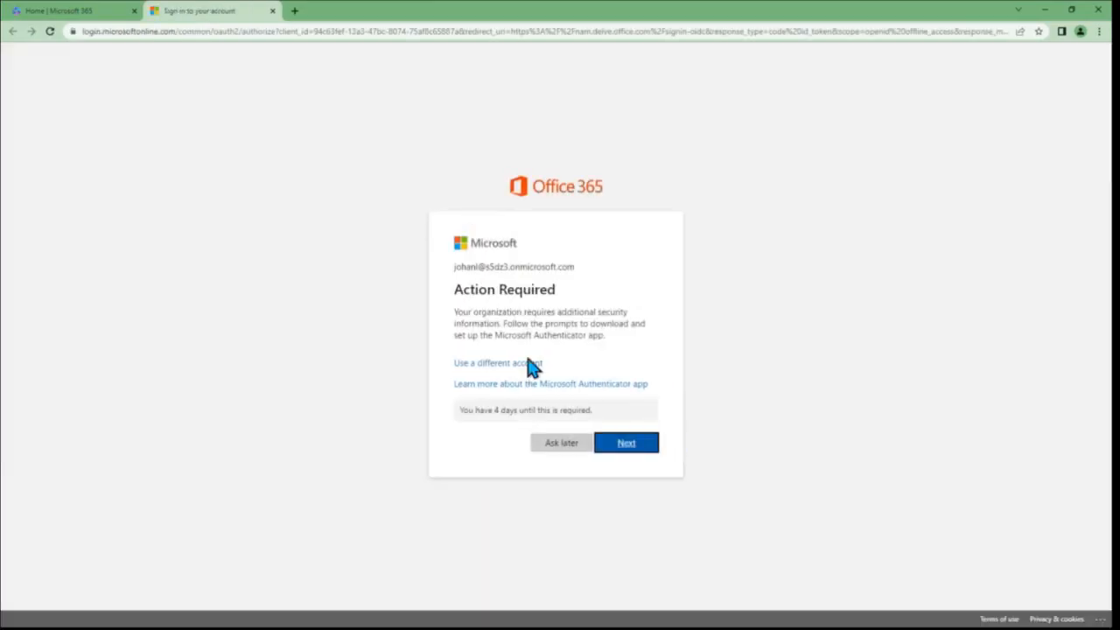
pyautogui.click(567, 453)
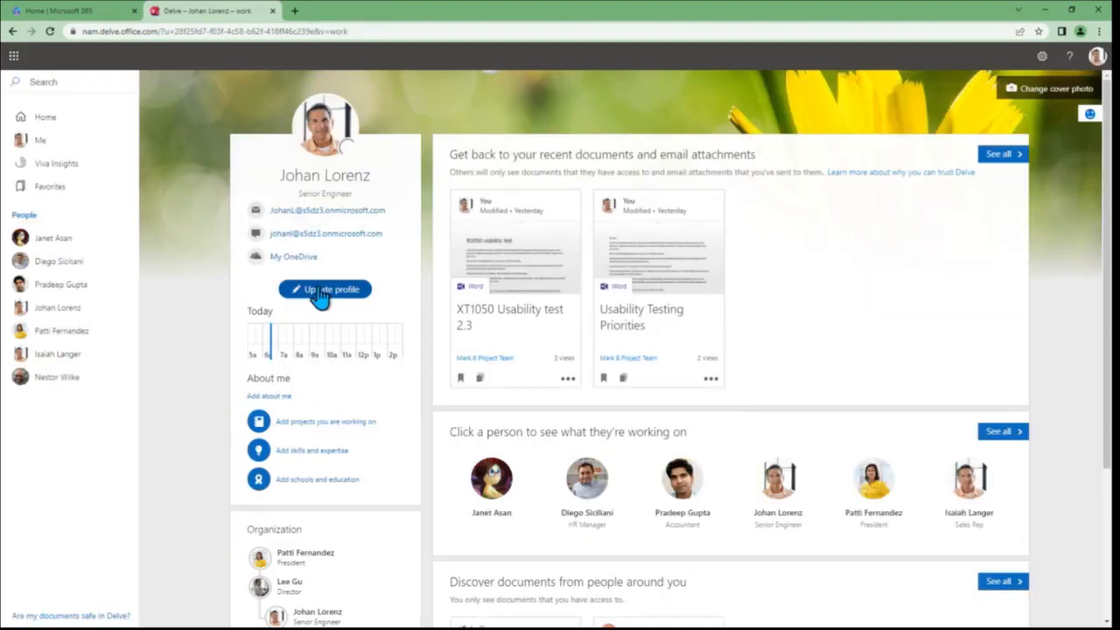
pyautogui.click(321, 294)
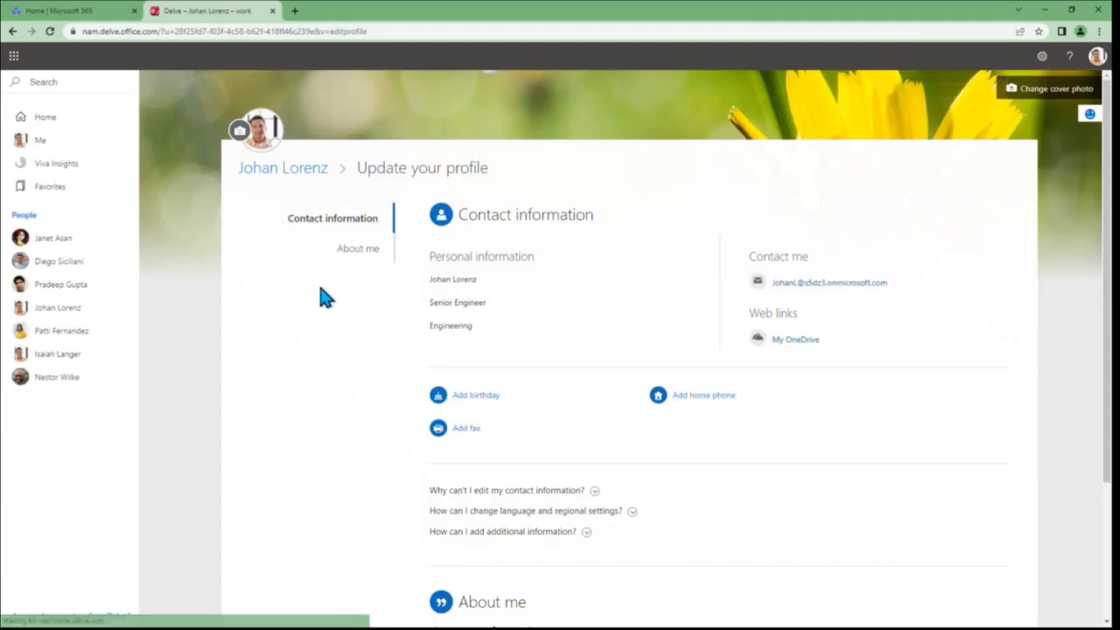
# Add Hiking to the profile's interests and hobbies
pyautogui.scroll(-2, 506, 318)
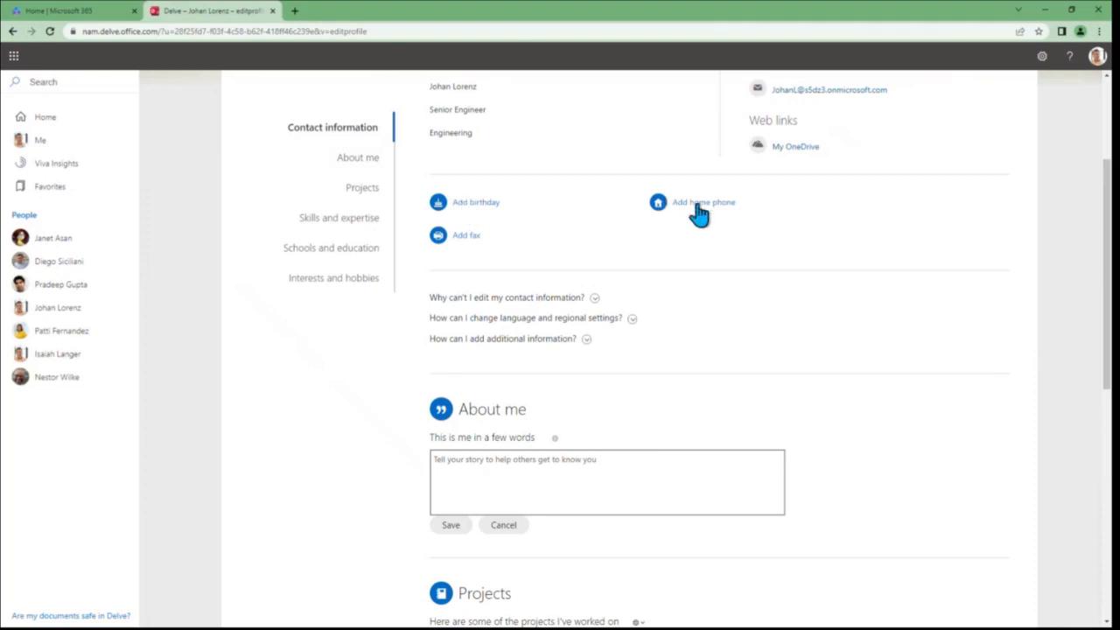
pyautogui.scroll(-3, 625, 353)
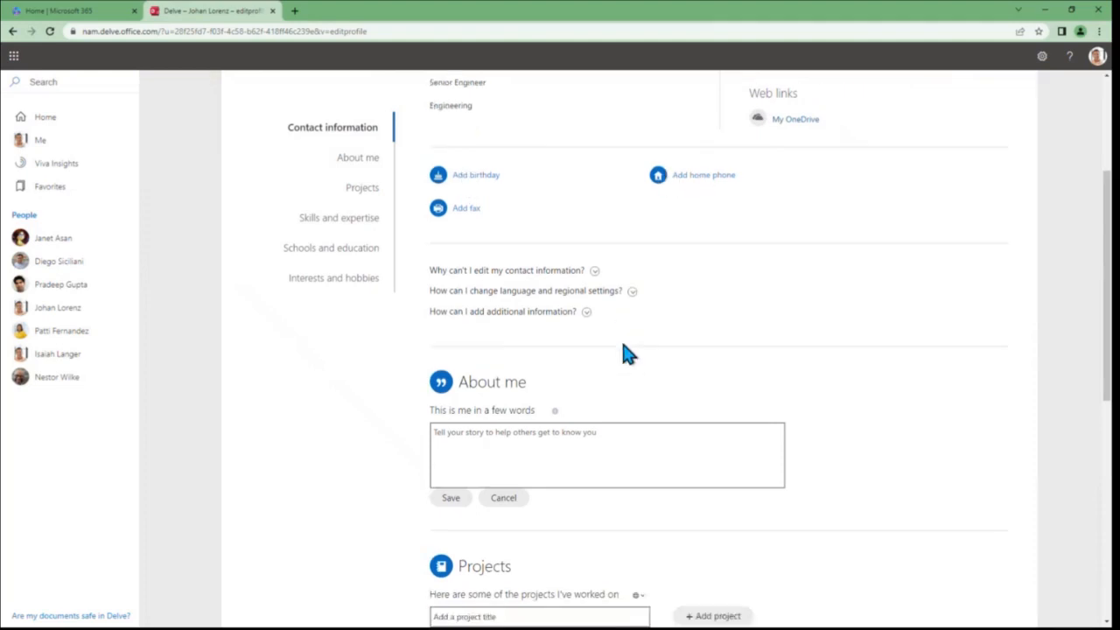
pyautogui.click(541, 184)
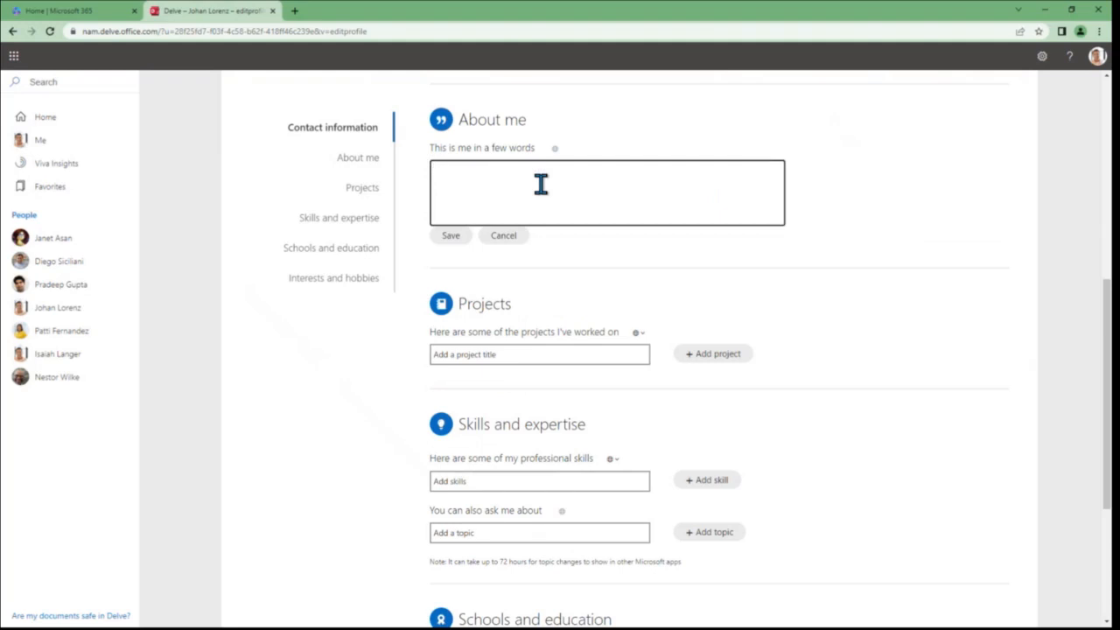
pyautogui.scroll(-1, 638, 313)
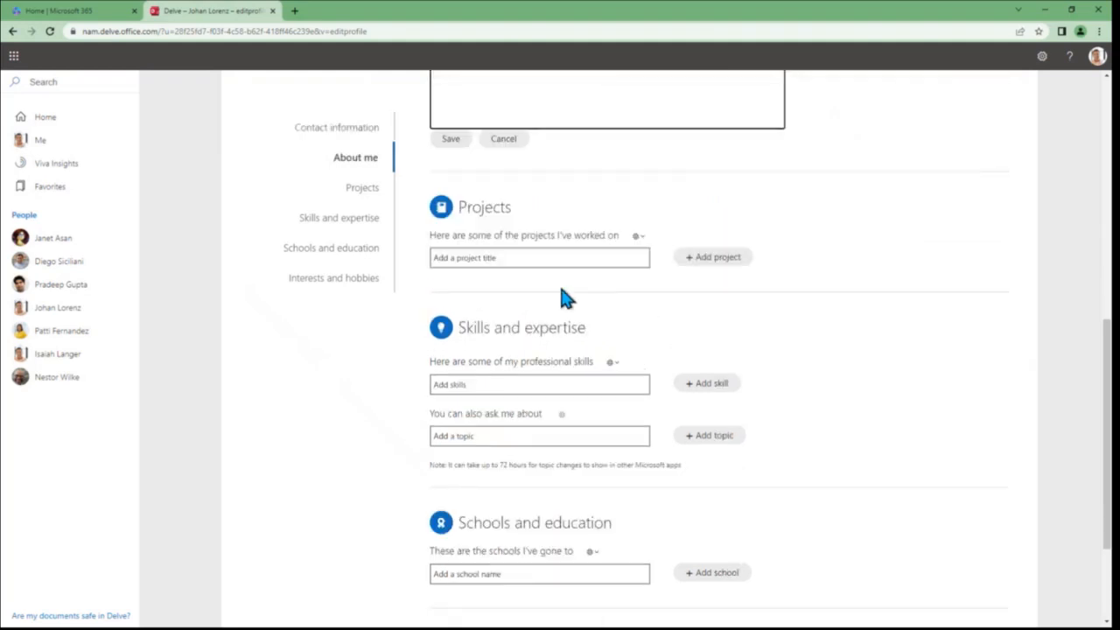
pyautogui.scroll(-1, 564, 298)
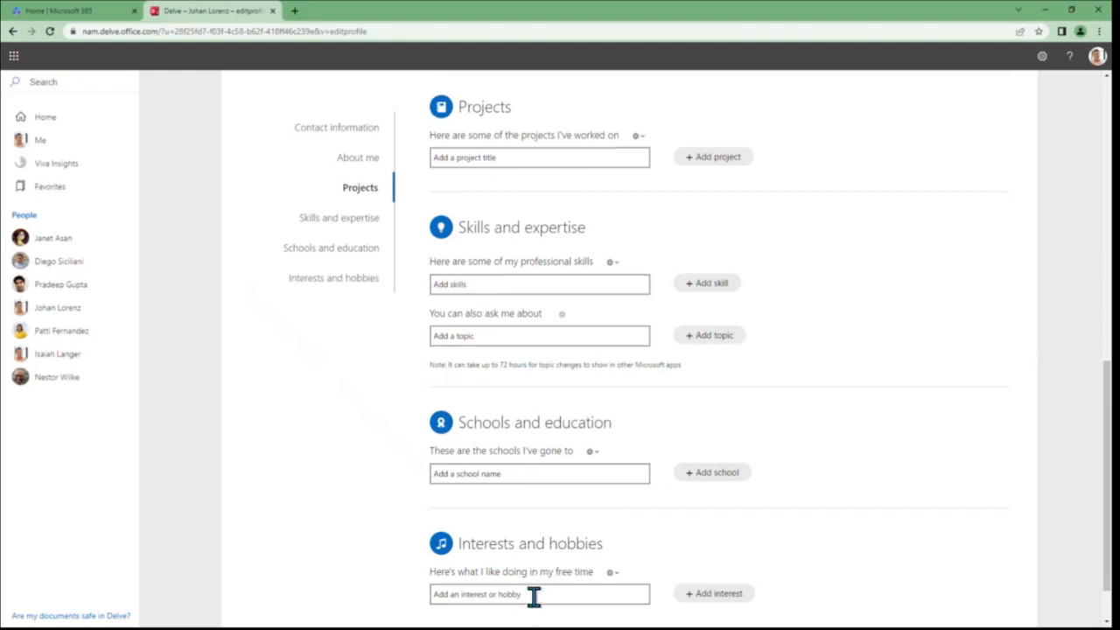
pyautogui.scroll(-1, 532, 598)
pyautogui.click(506, 532)
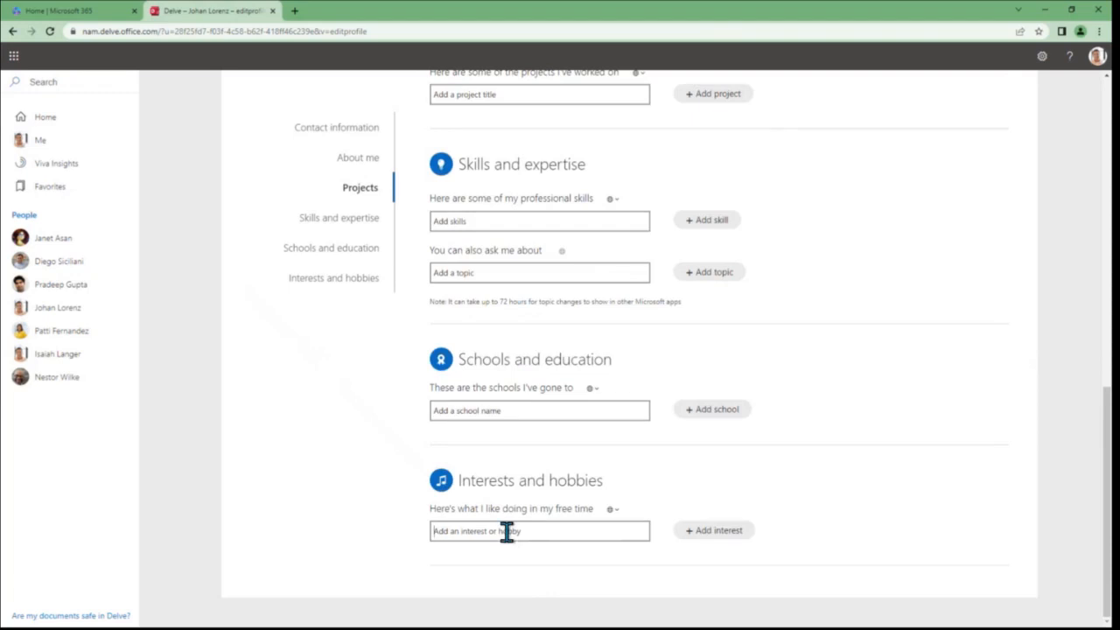
pyautogui.write('Hiking')
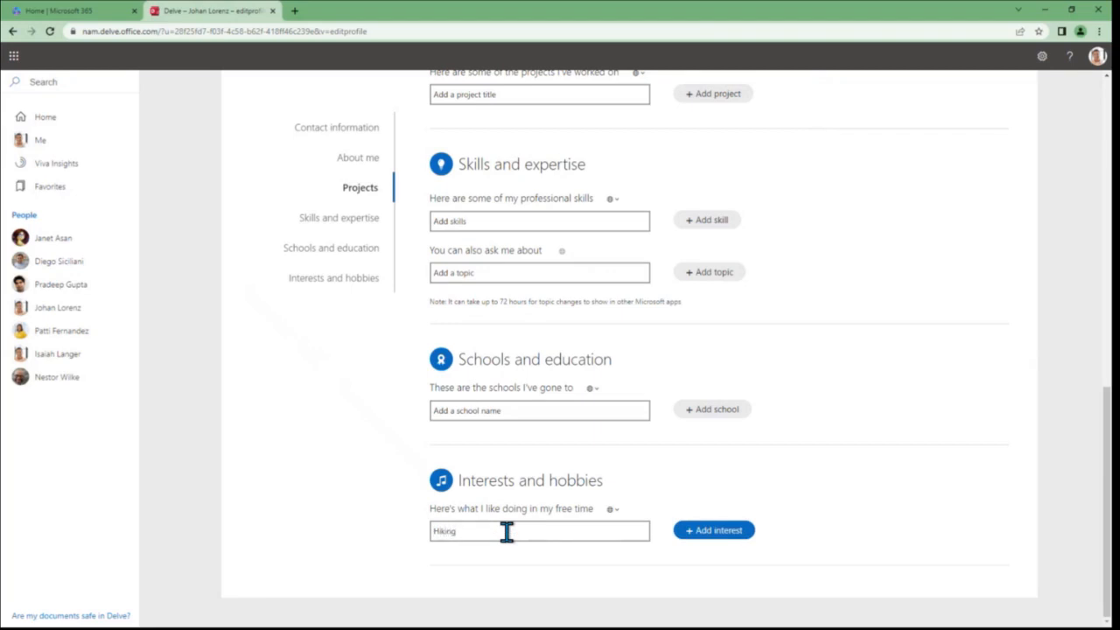
pyautogui.press('Return')
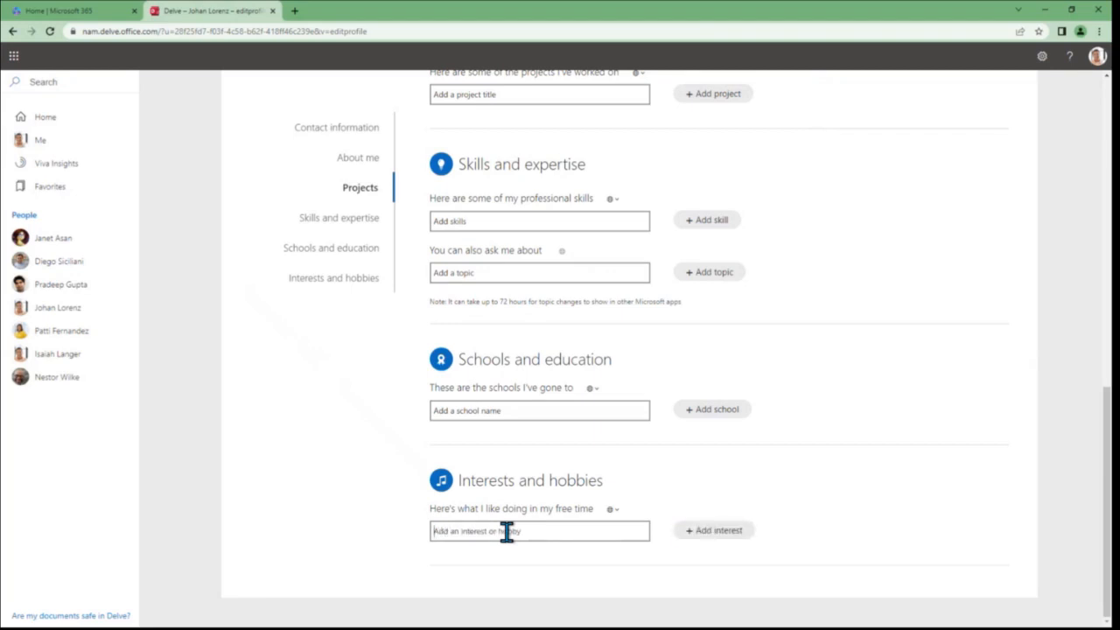
# Add PowerShell as a professional skill in the profile's Skills and expertise section
pyautogui.click(503, 223)
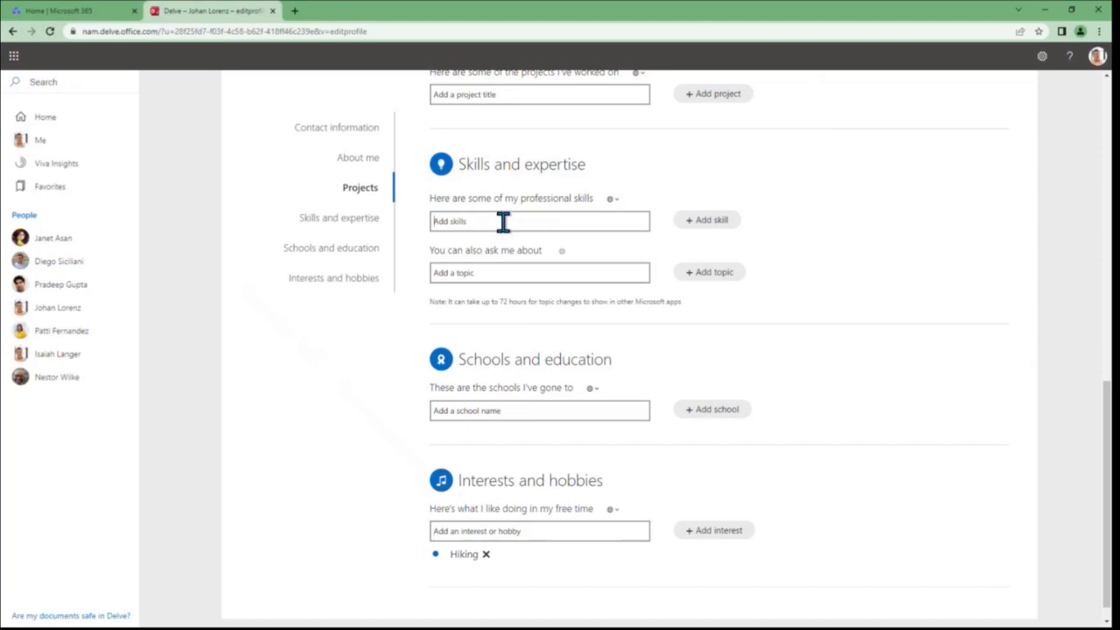
pyautogui.write('PowerShell')
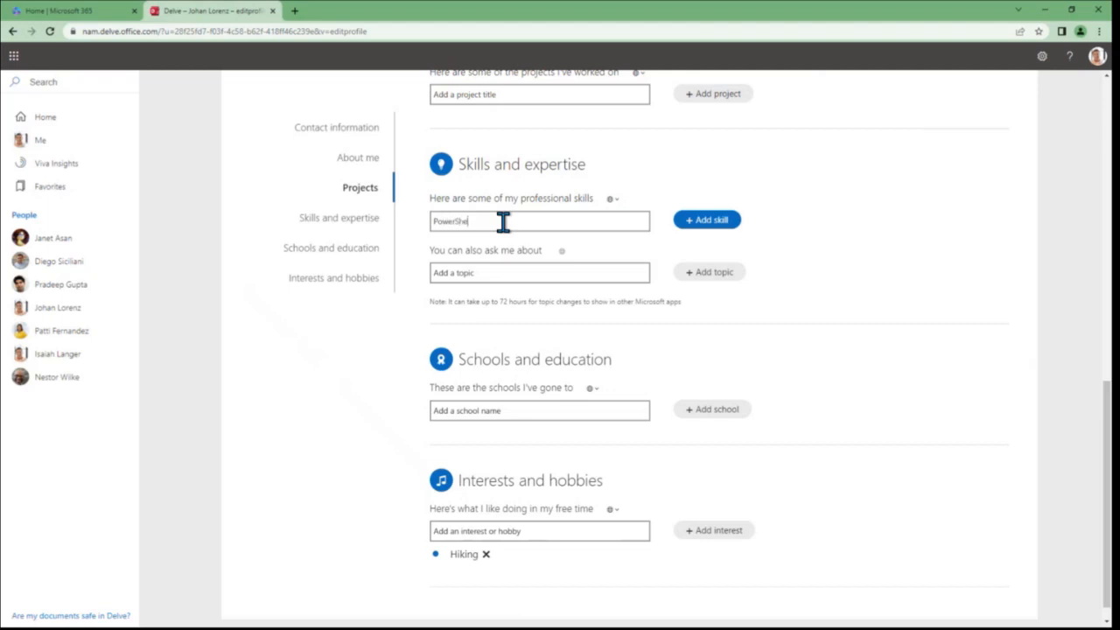
pyautogui.click(708, 220)
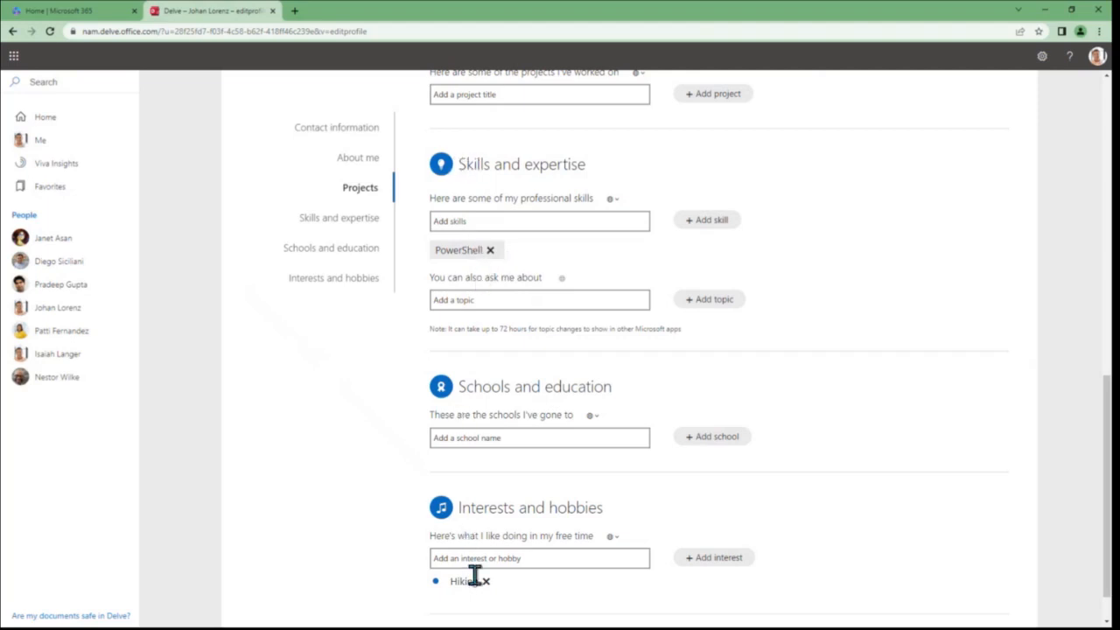
pyautogui.scroll(-1, 488, 558)
pyautogui.scroll(1, 480, 525)
pyautogui.scroll(4, 481, 526)
pyautogui.scroll(-5, 477, 518)
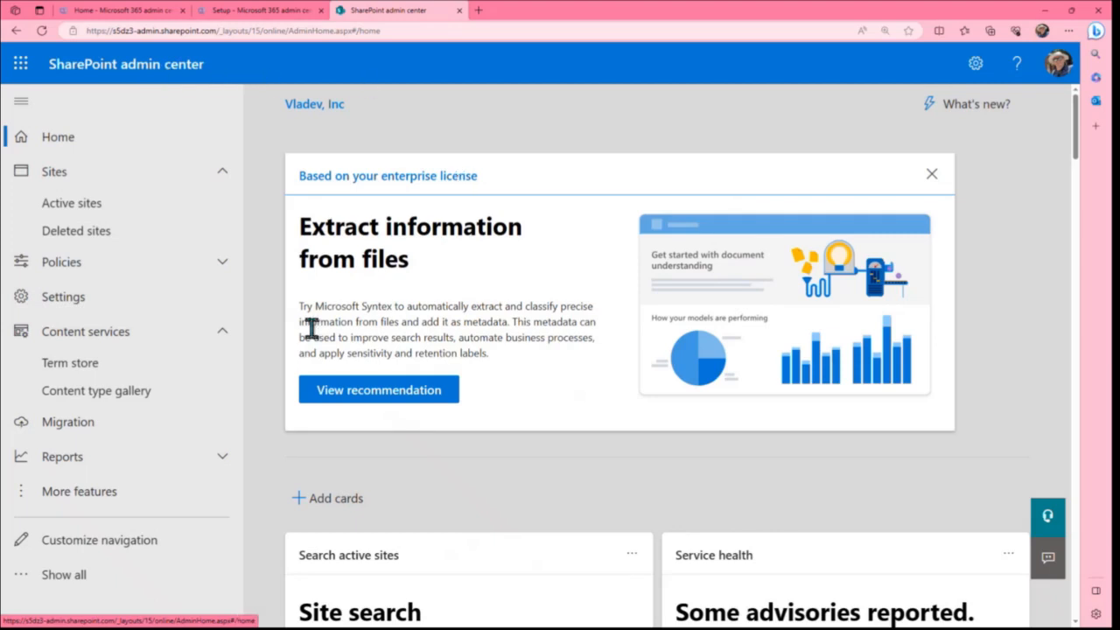
# In the SharePoint admin center, open Manage User Properties from the classic User profiles feature
pyautogui.click(83, 493)
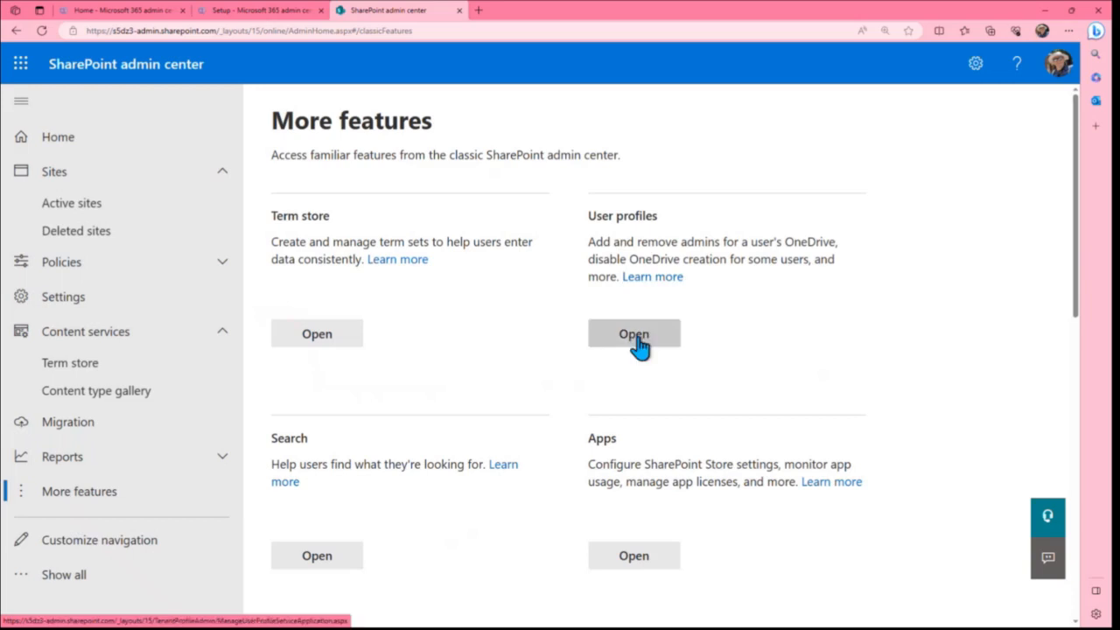
pyautogui.click(637, 339)
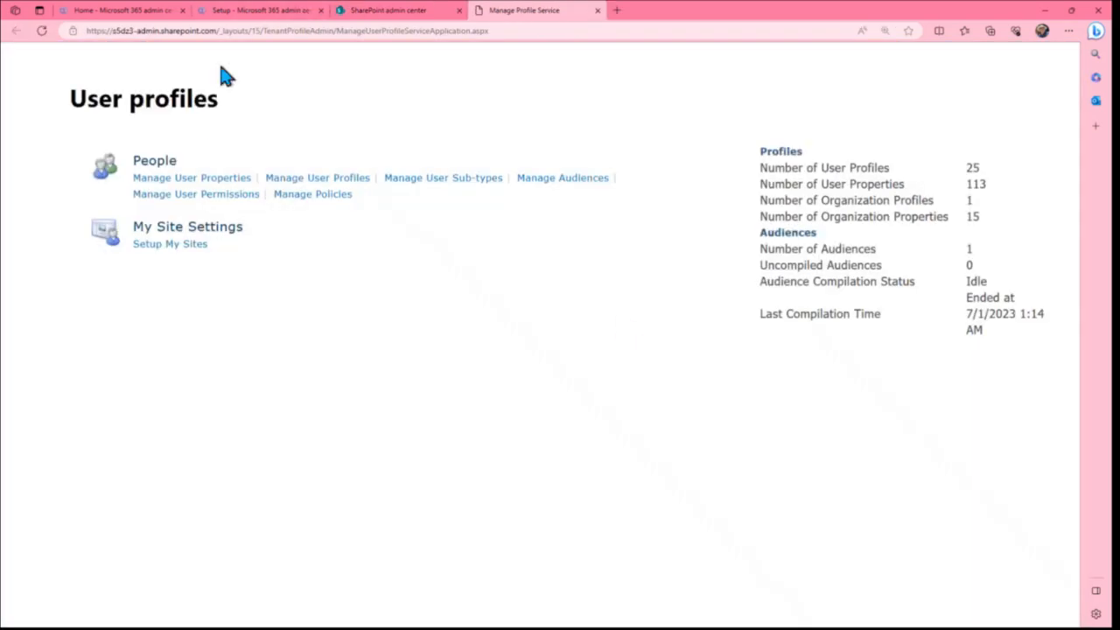
pyautogui.click(215, 187)
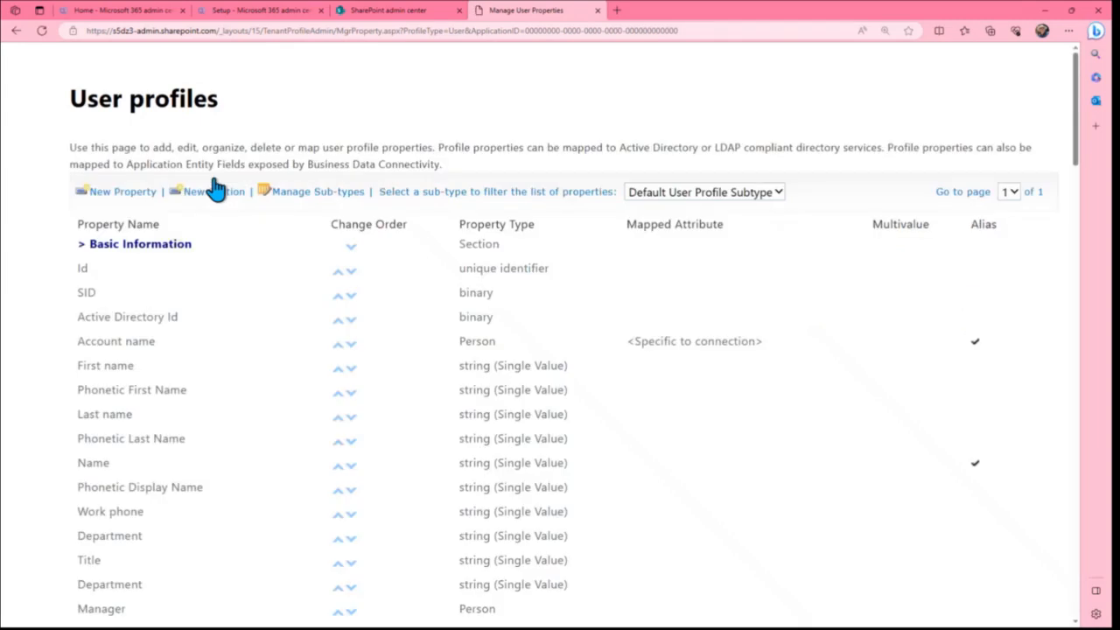
# Start a new user profile property with Test as both its name and display name
pyautogui.moveTo(263, 252)
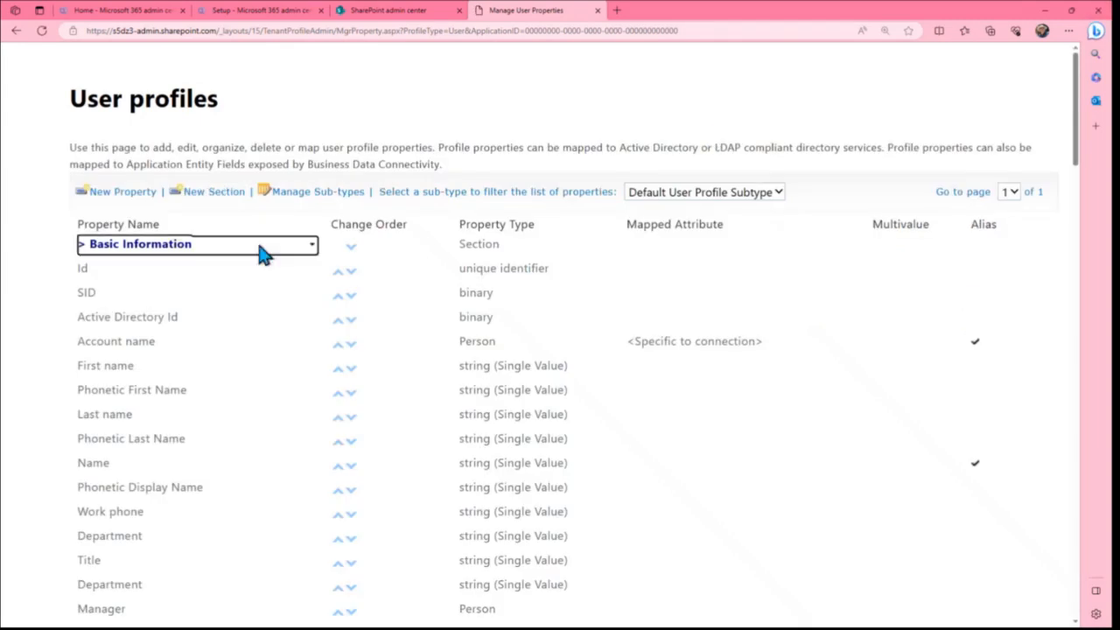
pyautogui.click(112, 197)
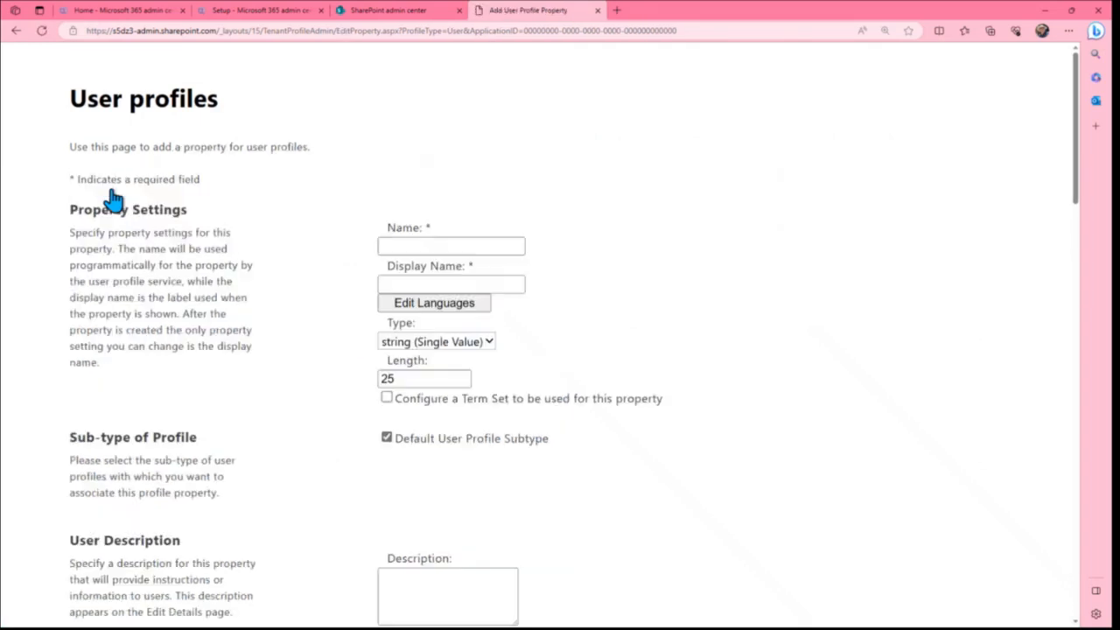
pyautogui.click(411, 248)
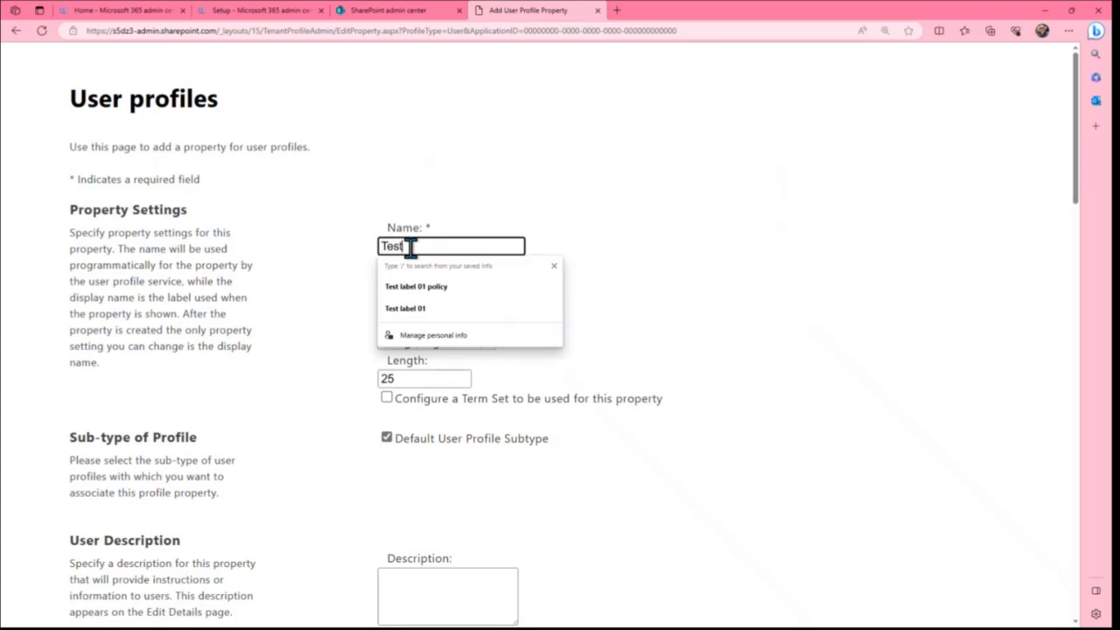
pyautogui.press('Tab')
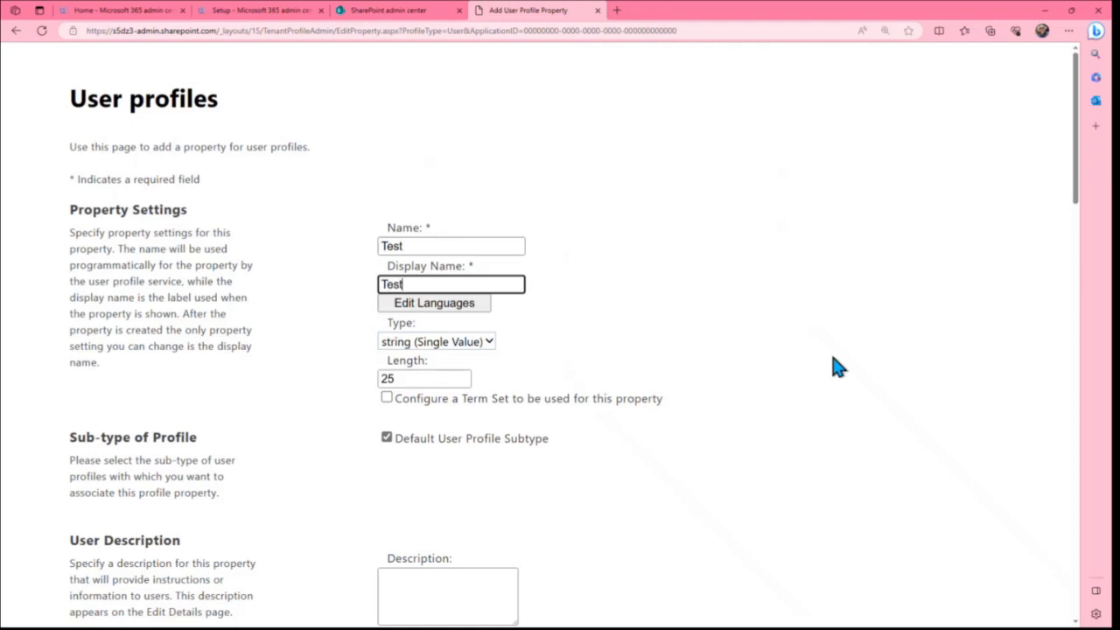
pyautogui.press('Tab')
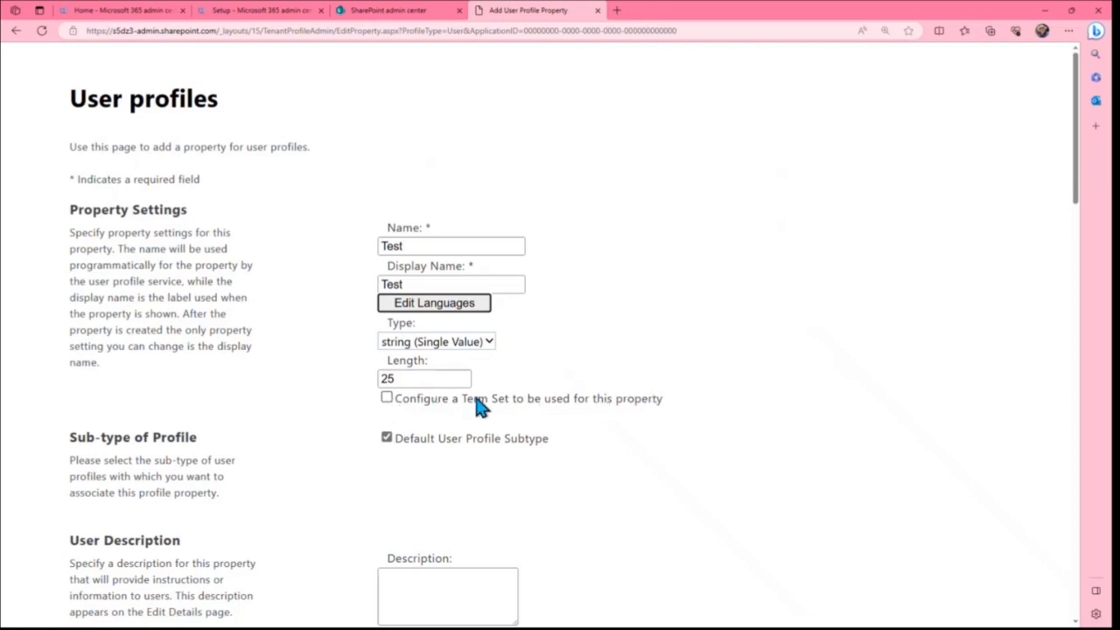
# Try the term set option and the string (Multi Value) type for the Test property, then discard it without saving
pyautogui.click(387, 398)
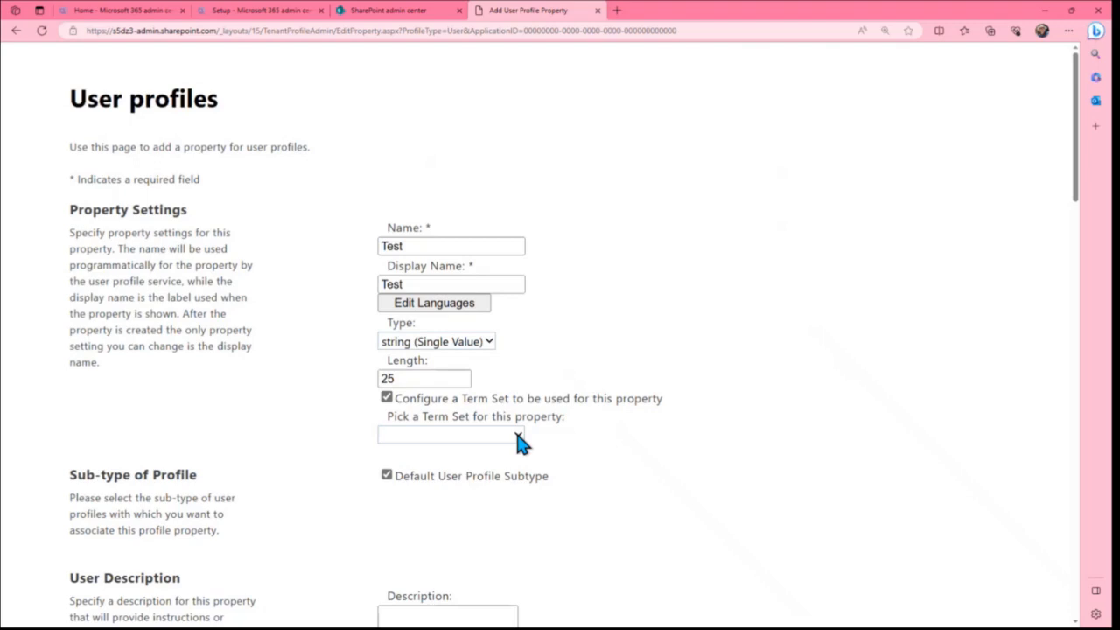
pyautogui.click(386, 399)
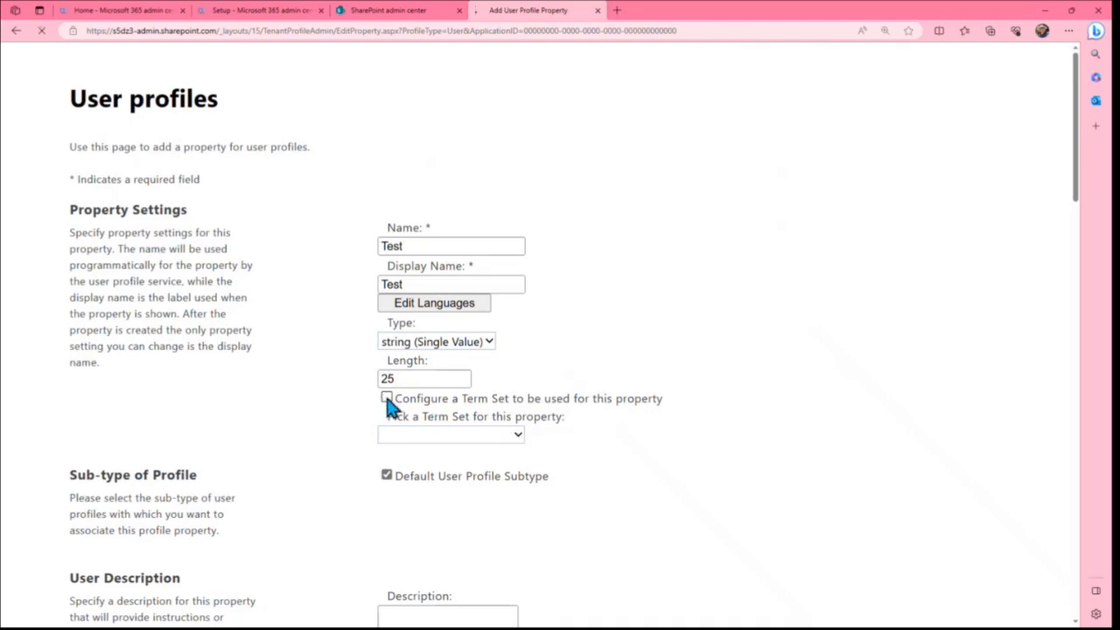
pyautogui.click(489, 342)
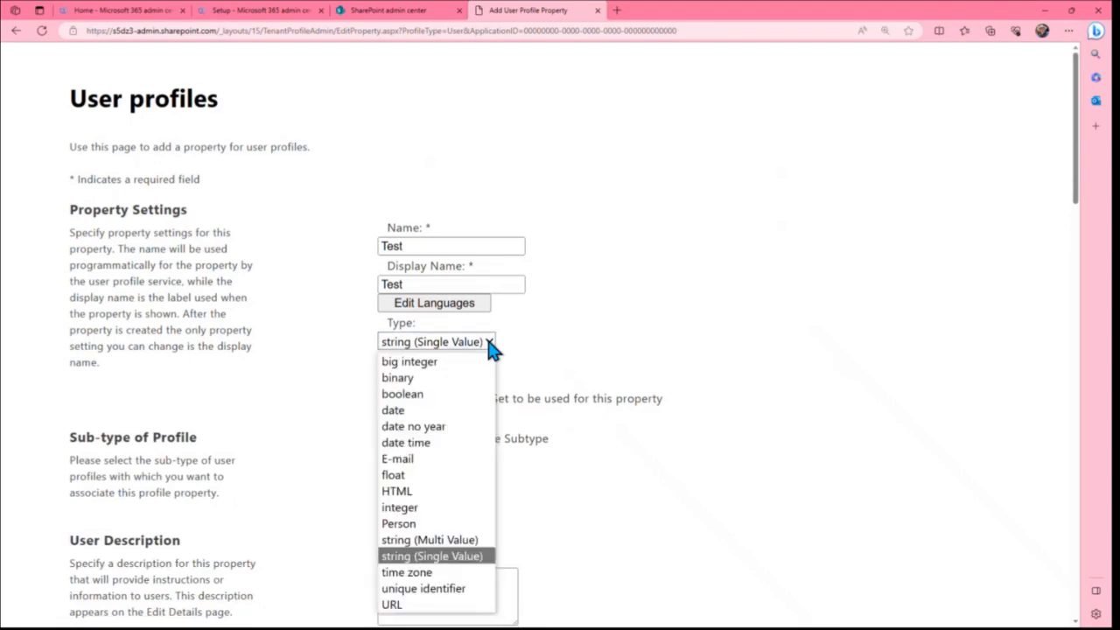
pyautogui.click(448, 541)
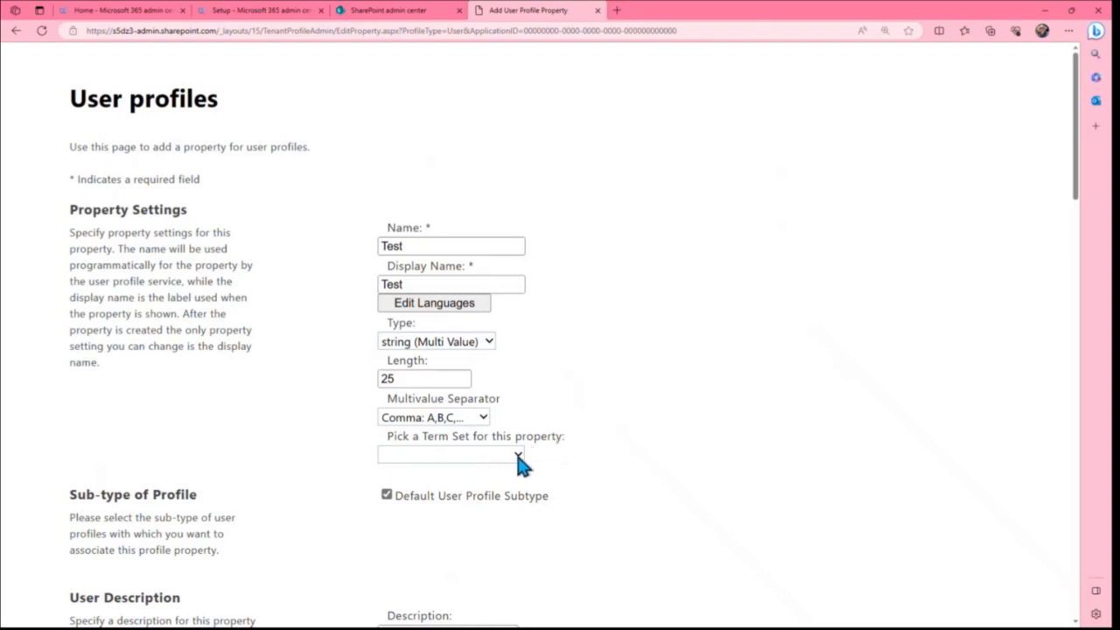
pyautogui.scroll(-15, 765, 368)
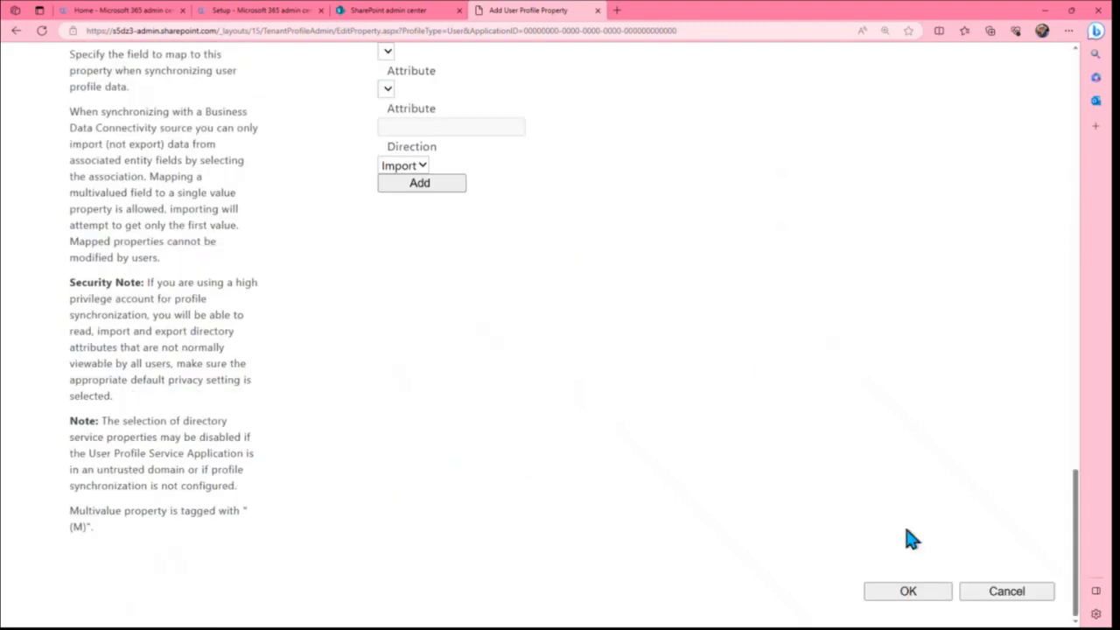
pyautogui.click(1003, 599)
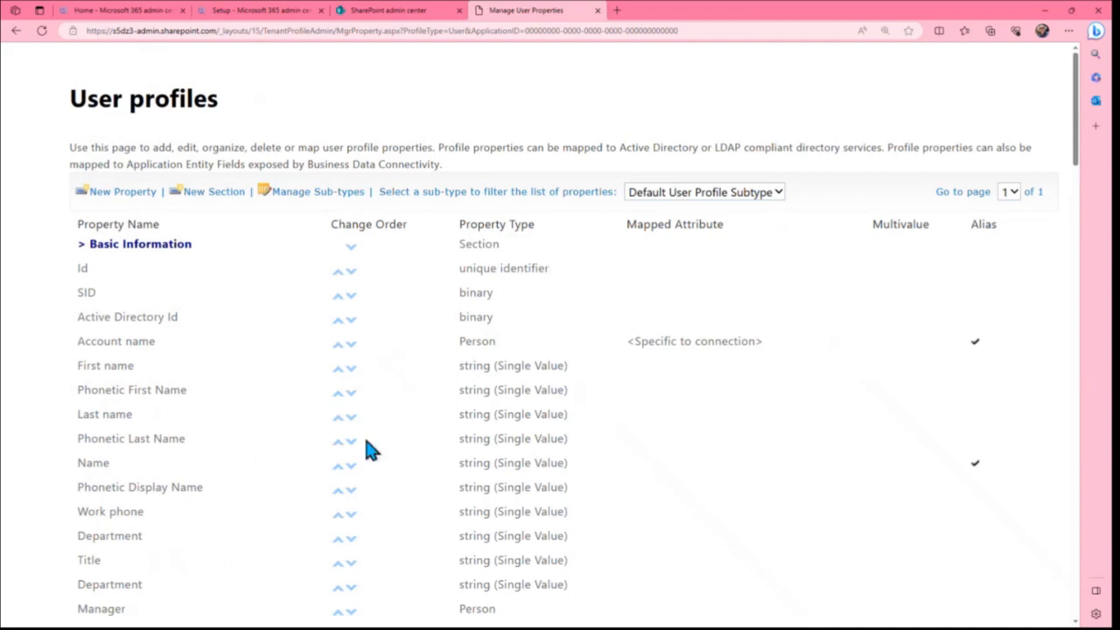
# Open the Schools property in the Details section of the user properties list for editing
pyautogui.scroll(-14, 249, 402)
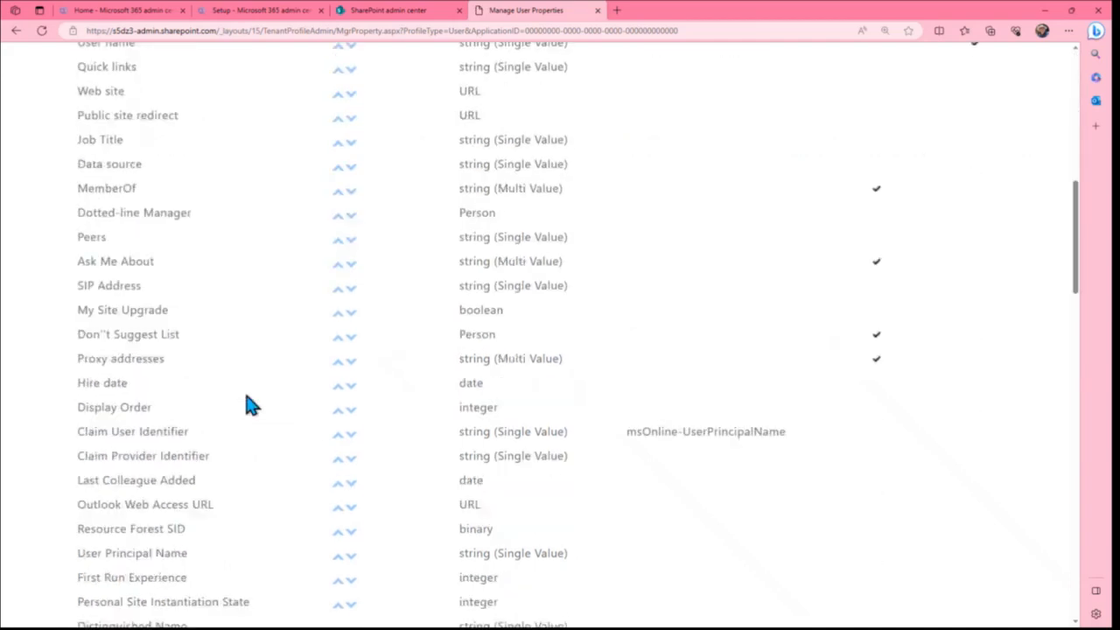
pyautogui.scroll(-3, 250, 403)
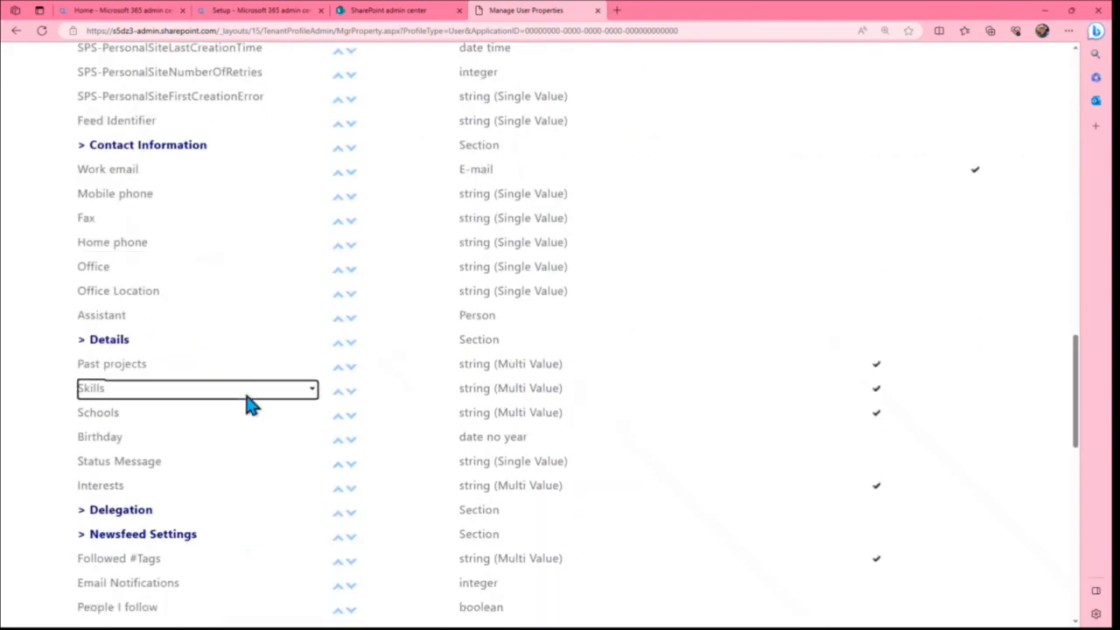
pyautogui.scroll(-3, 248, 405)
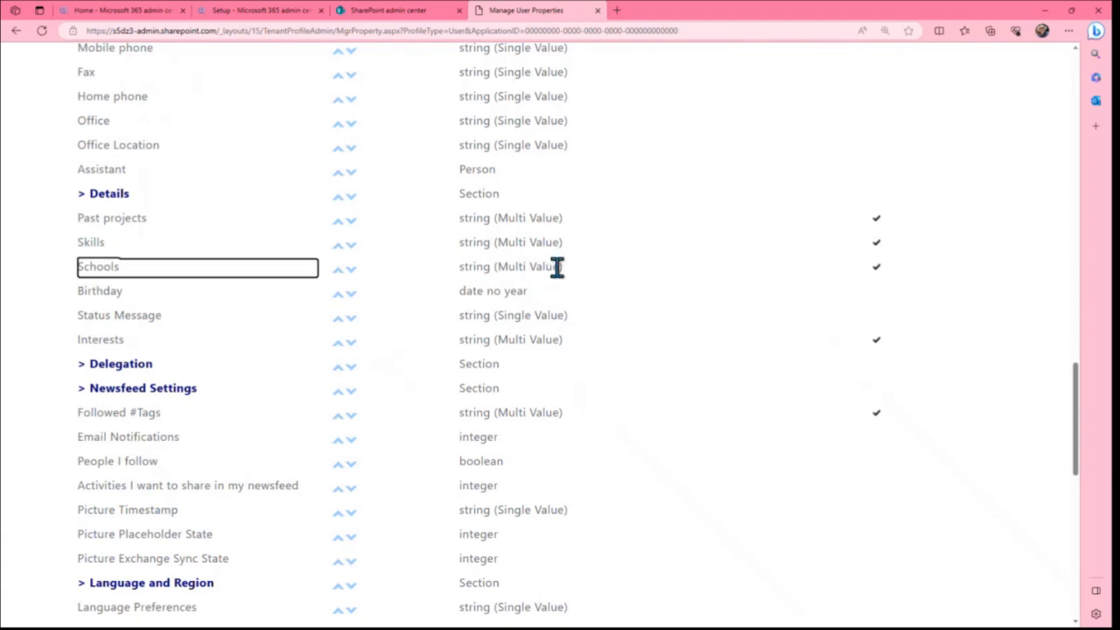
pyautogui.click(89, 266)
pyautogui.click(285, 296)
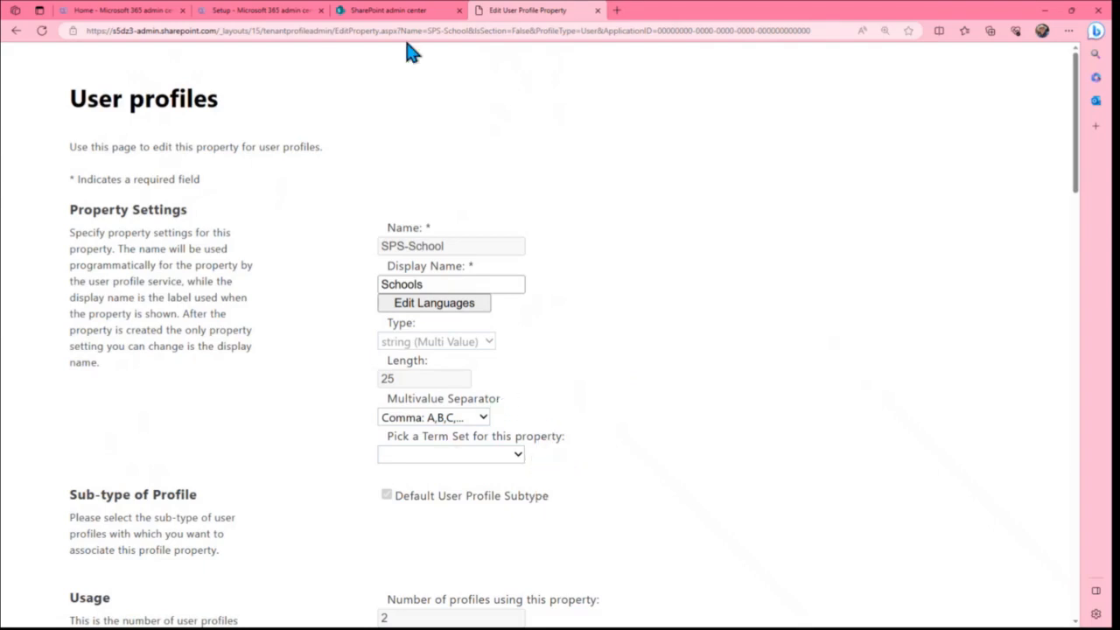
# Return to the SharePoint admin center and open the Term store
pyautogui.click(398, 12)
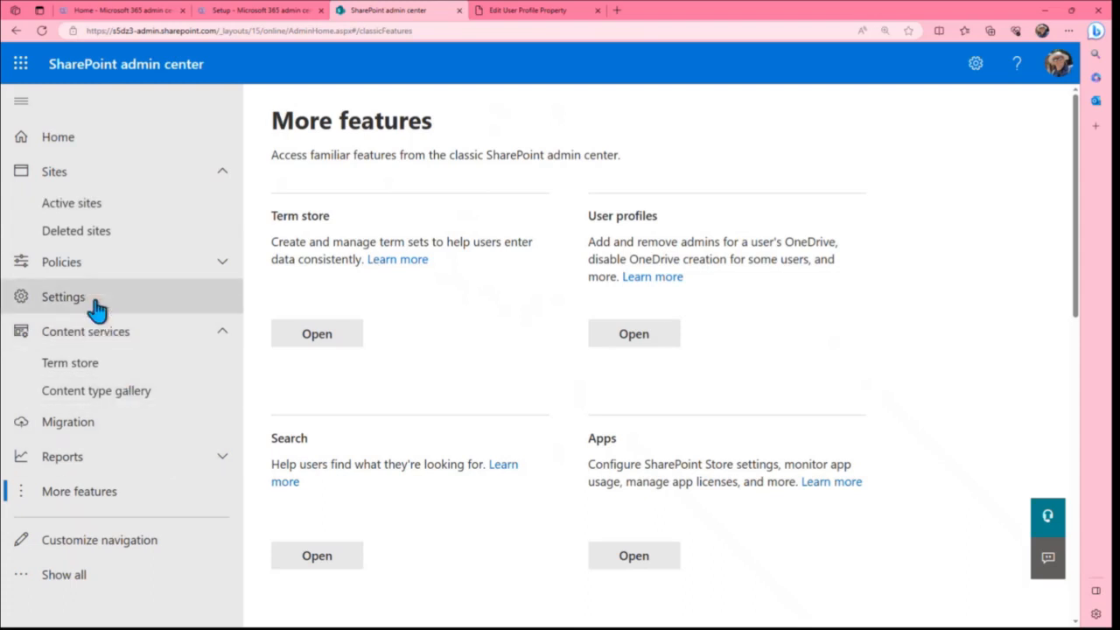
pyautogui.click(70, 374)
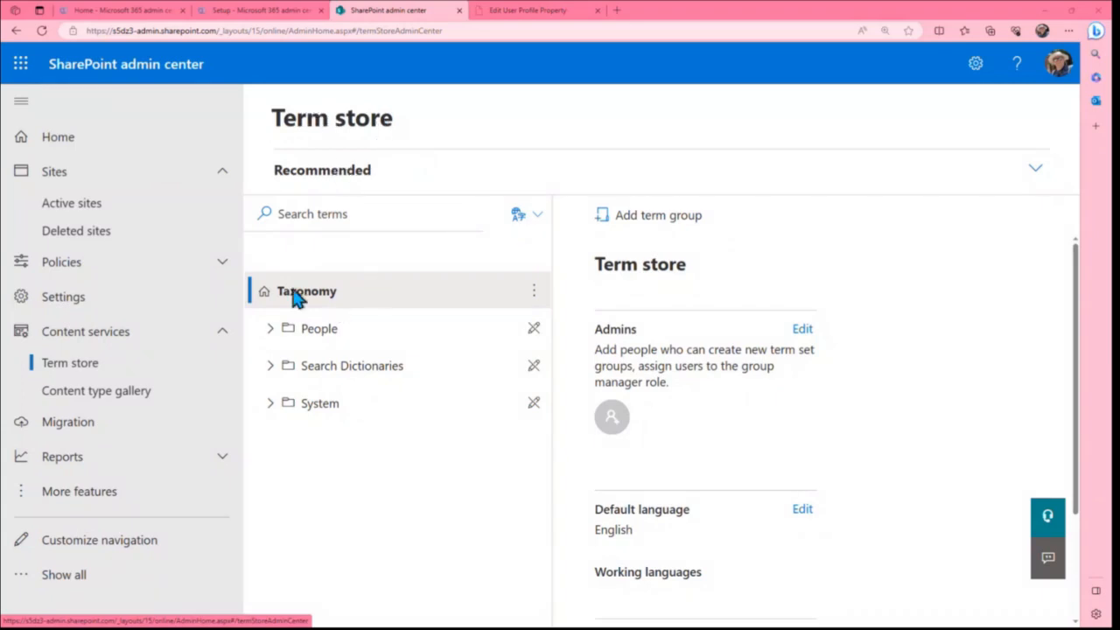
# Expand the System group and its Keywords term set to examine the stored terms
pyautogui.click(270, 403)
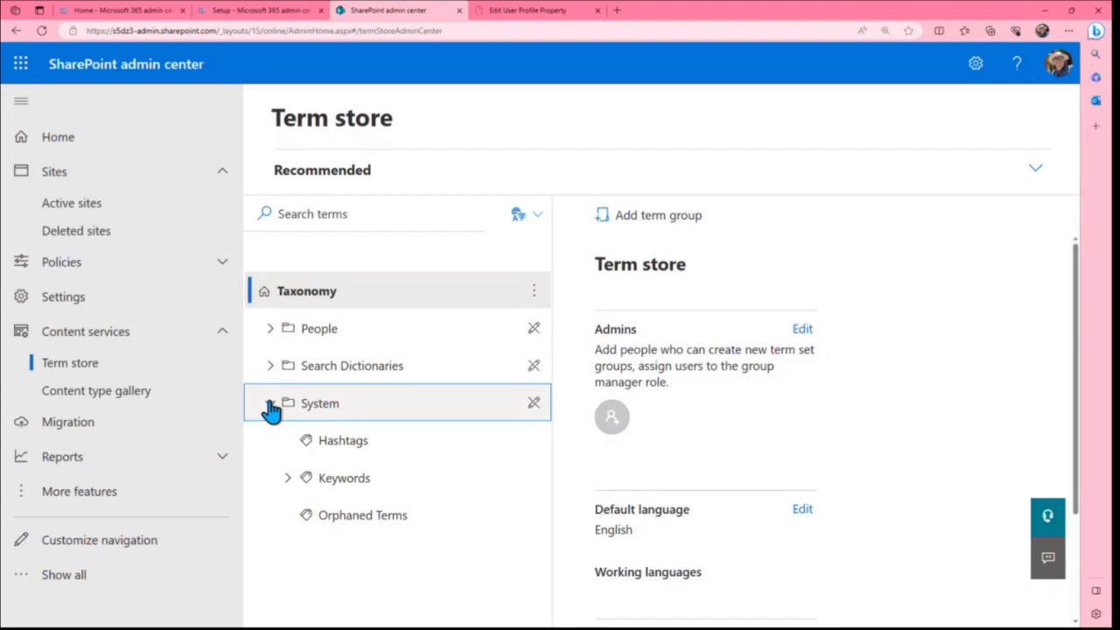
pyautogui.click(287, 479)
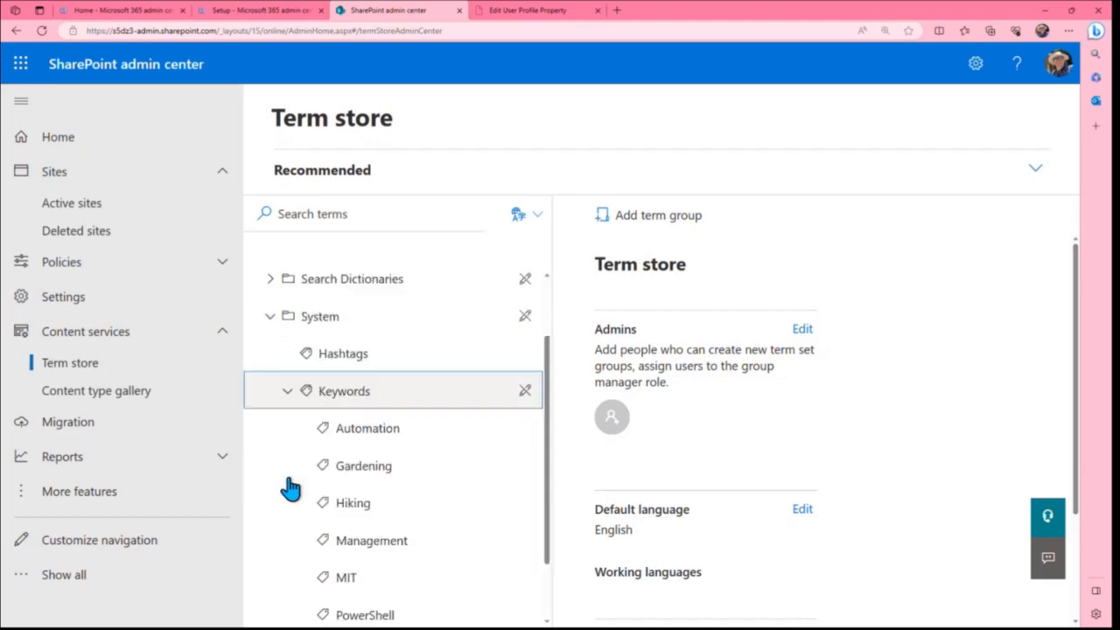
pyautogui.scroll(-1, 290, 488)
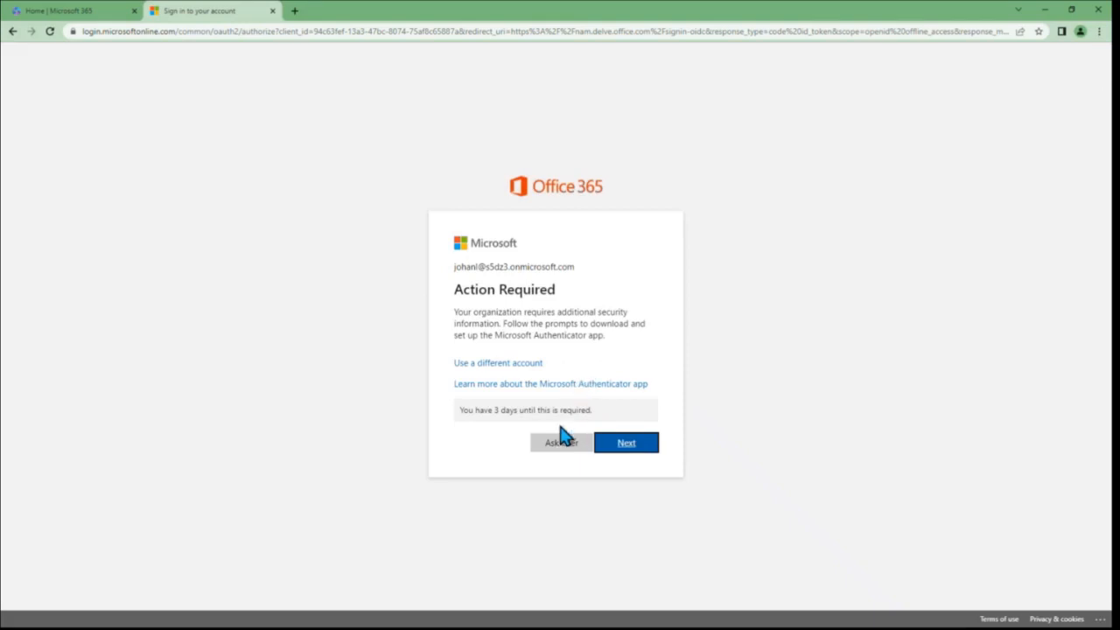
# In the Delve profile browser window, postpone the extra security setup and add Biking to the profile's interests and hobbies
pyautogui.click(561, 443)
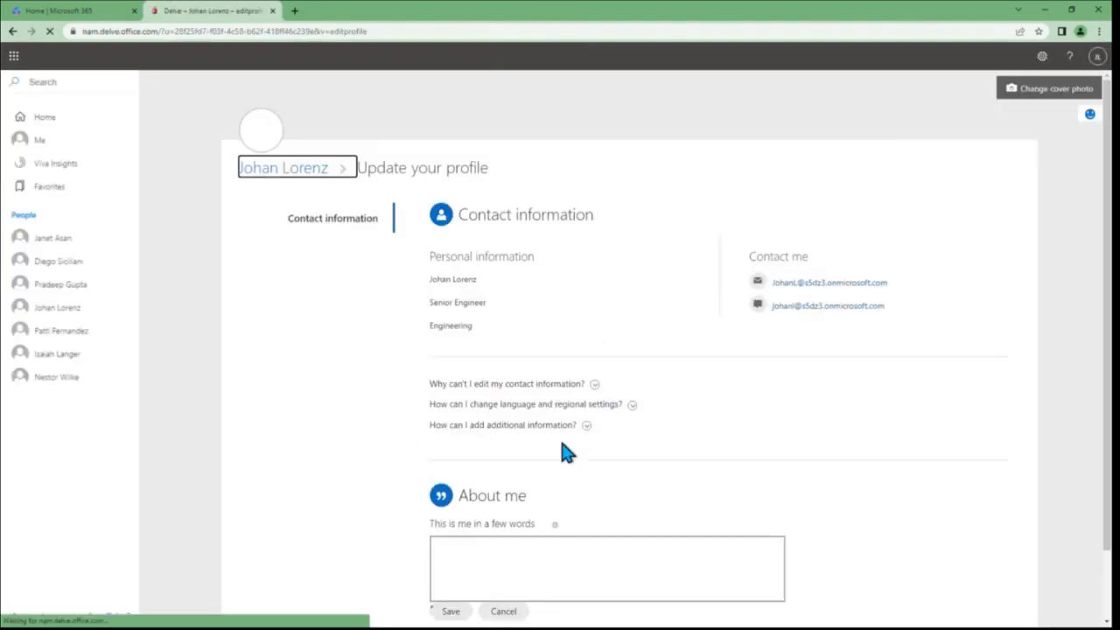
pyautogui.scroll(-5, 560, 446)
pyautogui.scroll(-4, 562, 442)
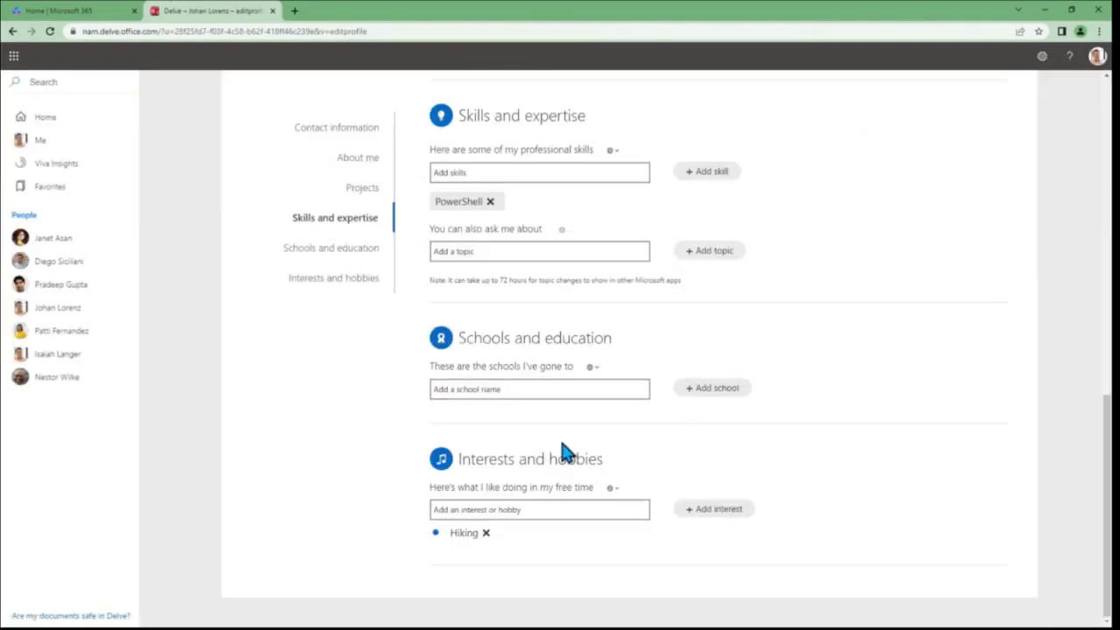
pyautogui.click(513, 508)
pyautogui.write('B')
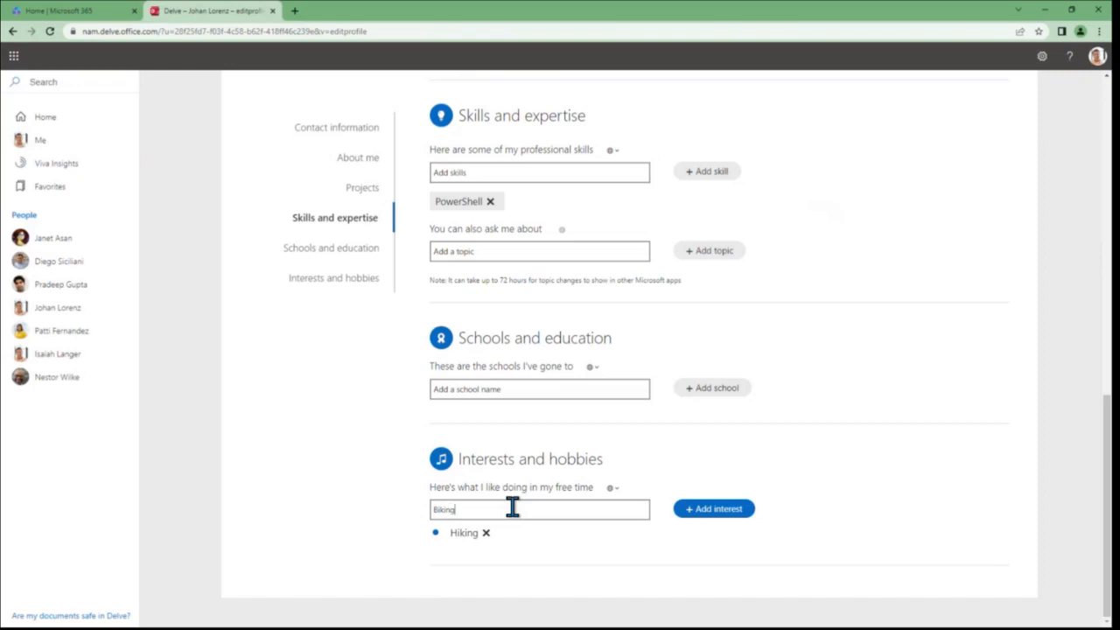
pyautogui.write('iking')
pyautogui.press('Return')
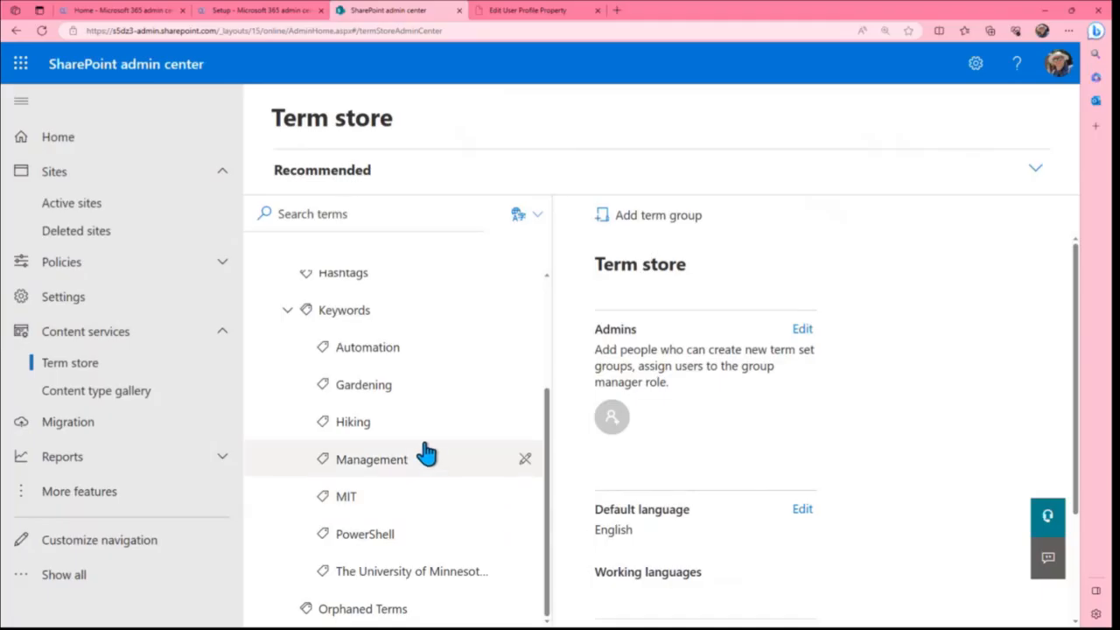
# Back in the SharePoint admin center, reload the Term store, examine the terms under System > Keywords, and collapse the term set again
pyautogui.click(41, 34)
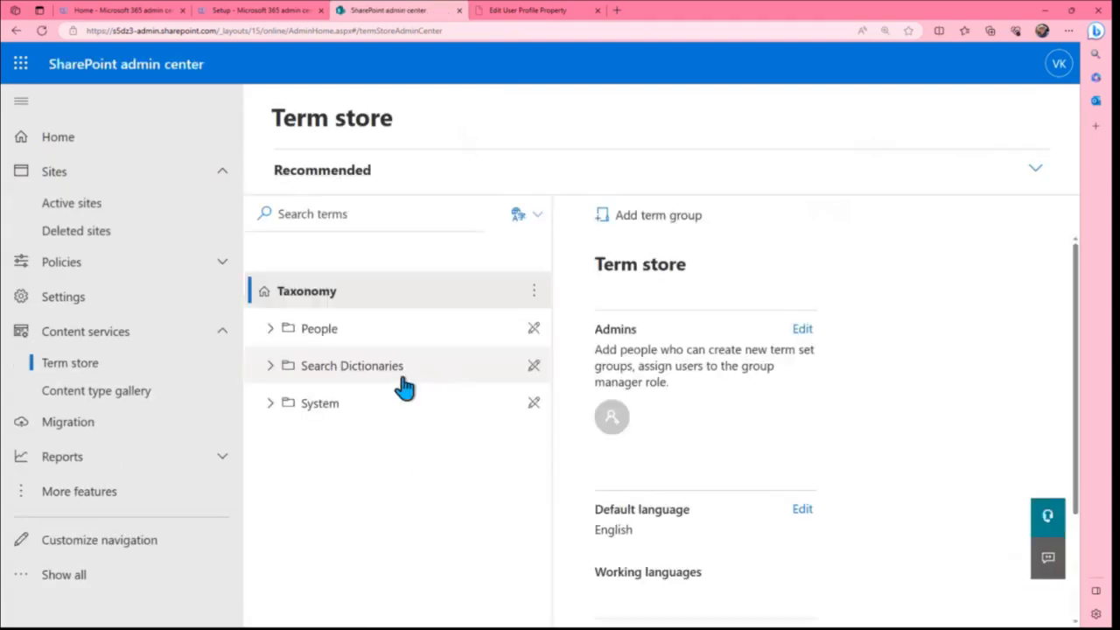
pyautogui.click(272, 404)
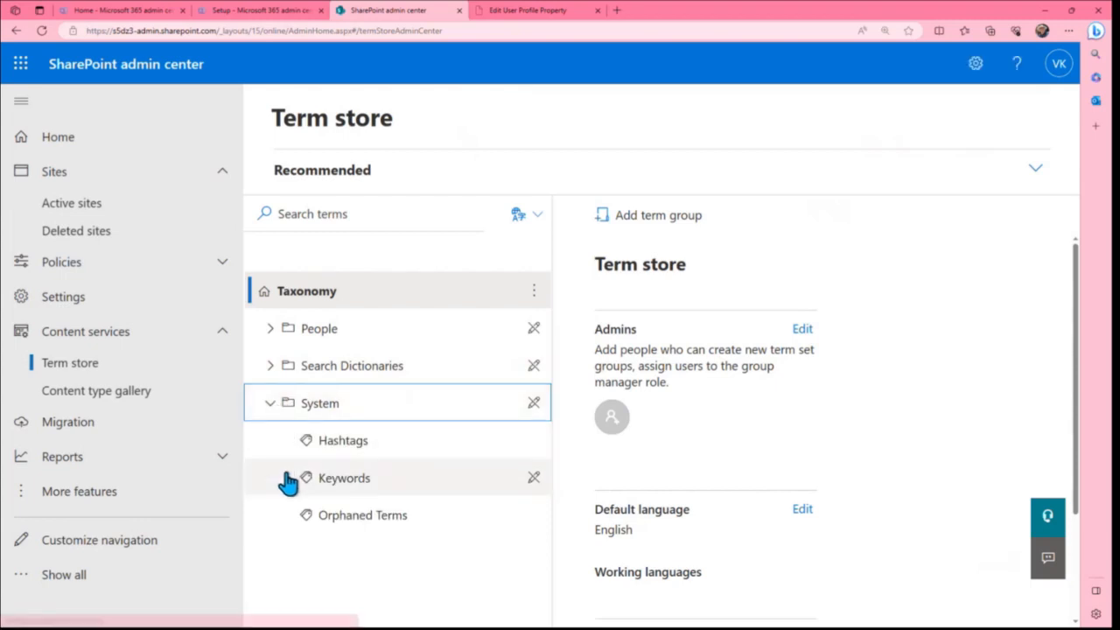
pyautogui.click(288, 475)
pyautogui.scroll(-3, 402, 431)
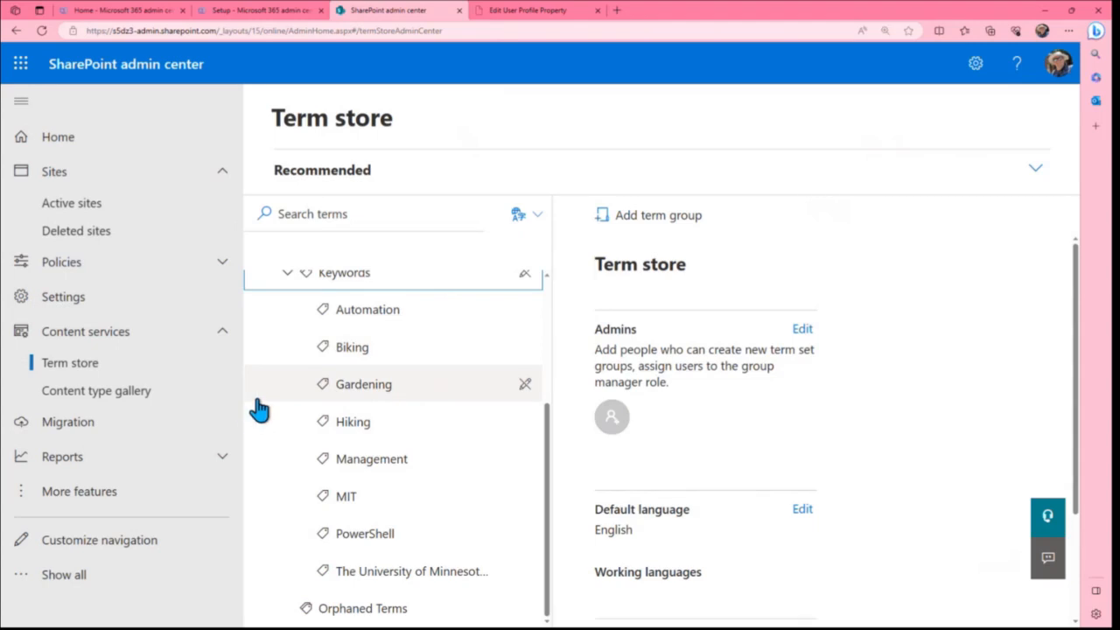
pyautogui.scroll(1, 269, 414)
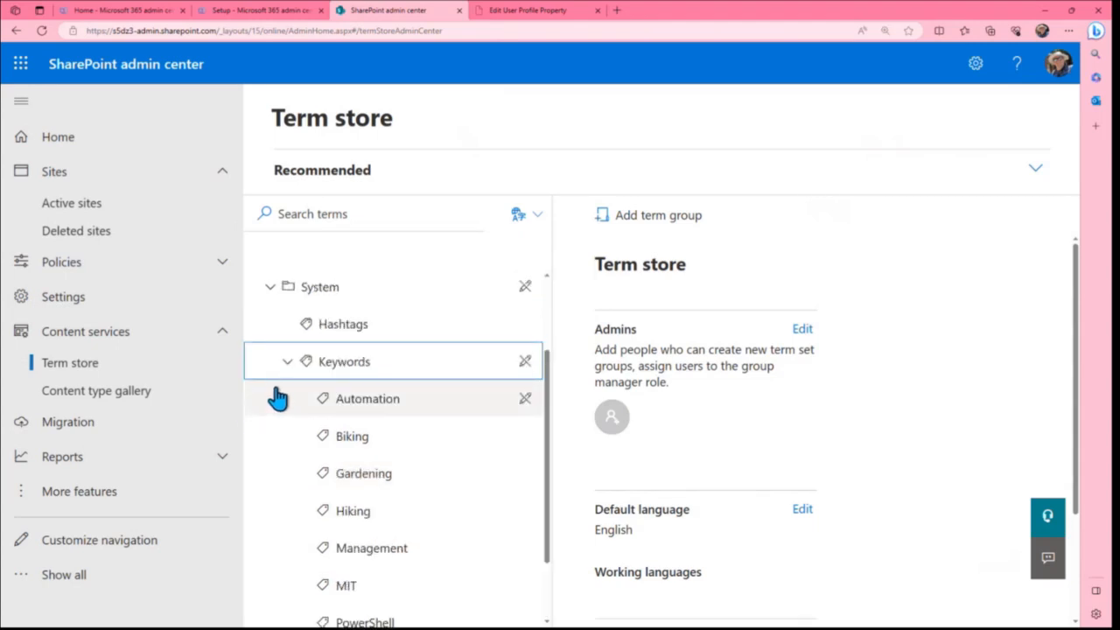
pyautogui.scroll(-1, 288, 421)
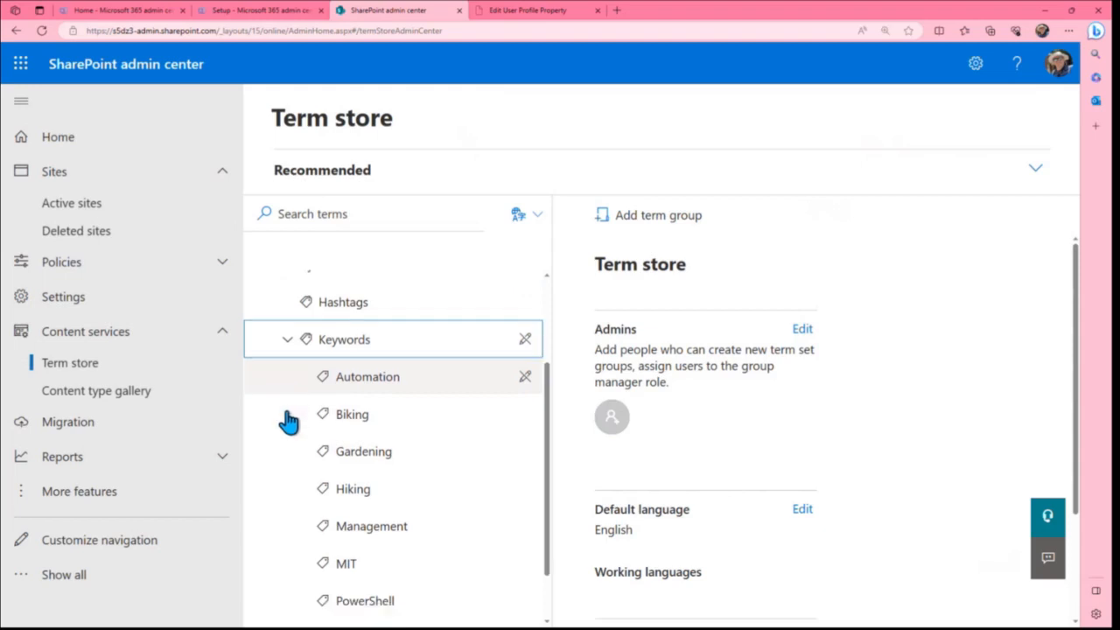
pyautogui.scroll(-1, 289, 422)
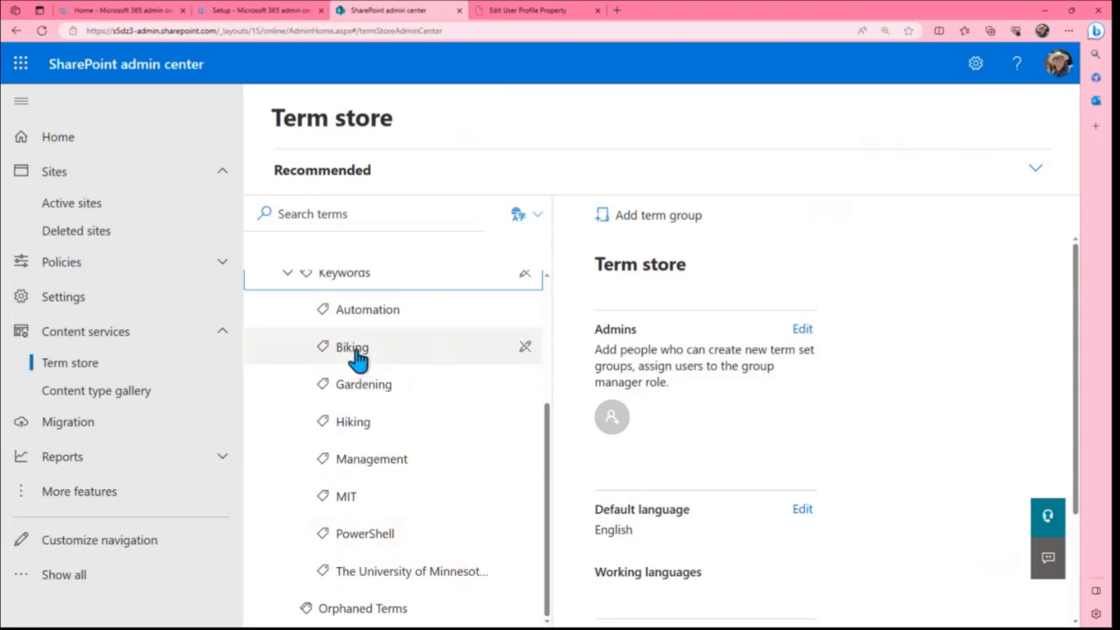
pyautogui.scroll(1, 357, 359)
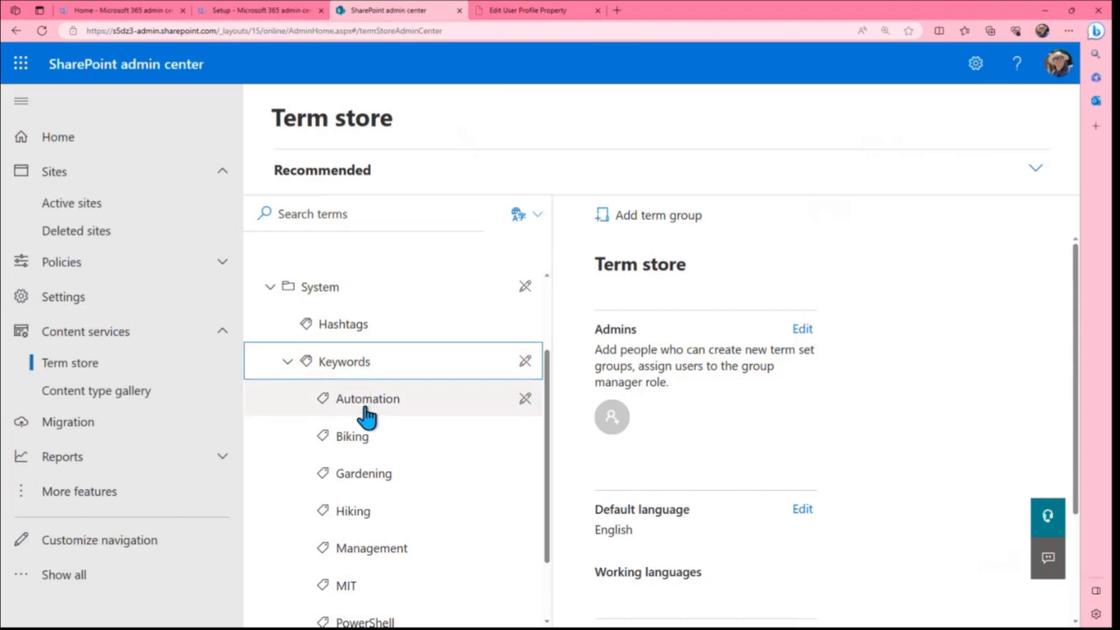
pyautogui.click(286, 361)
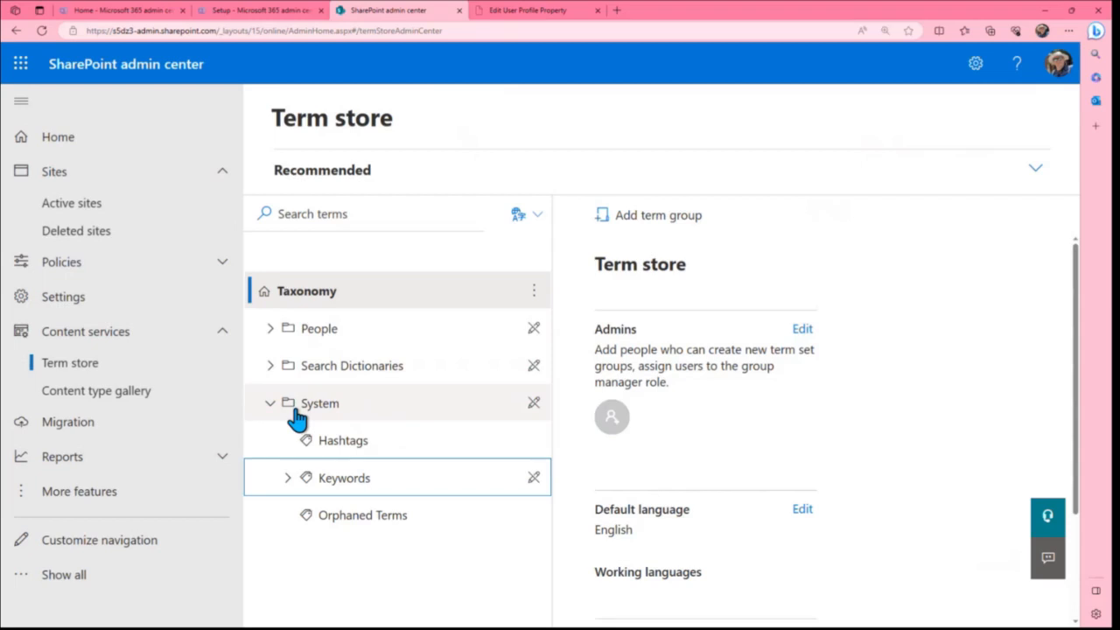
# Try to add a term group named User Profile Properties to the taxonomy
pyautogui.click(308, 293)
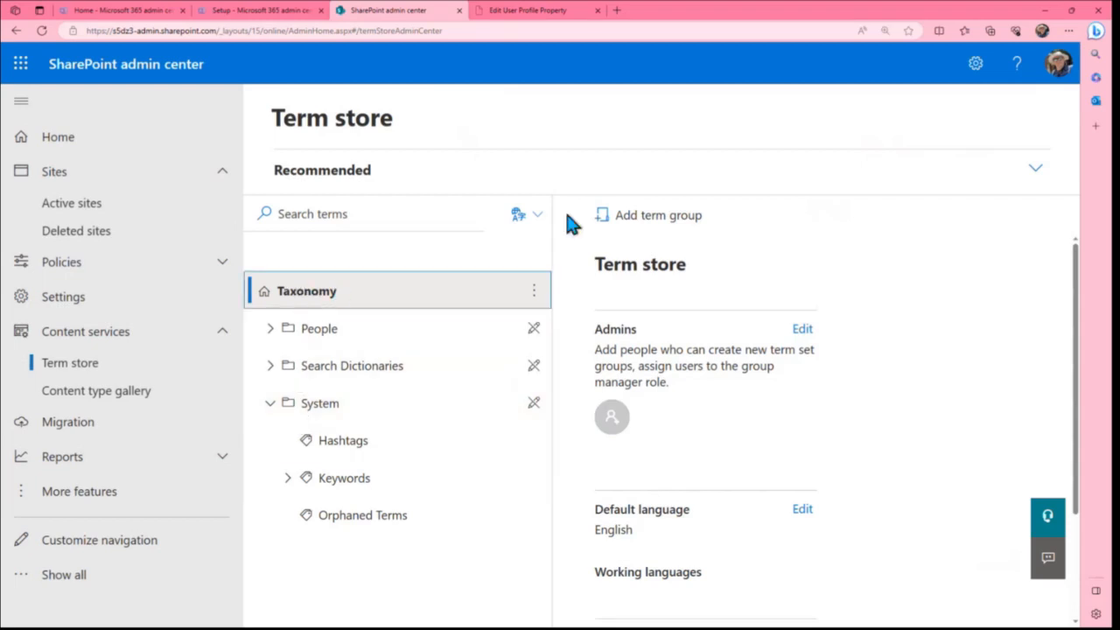
pyautogui.click(648, 218)
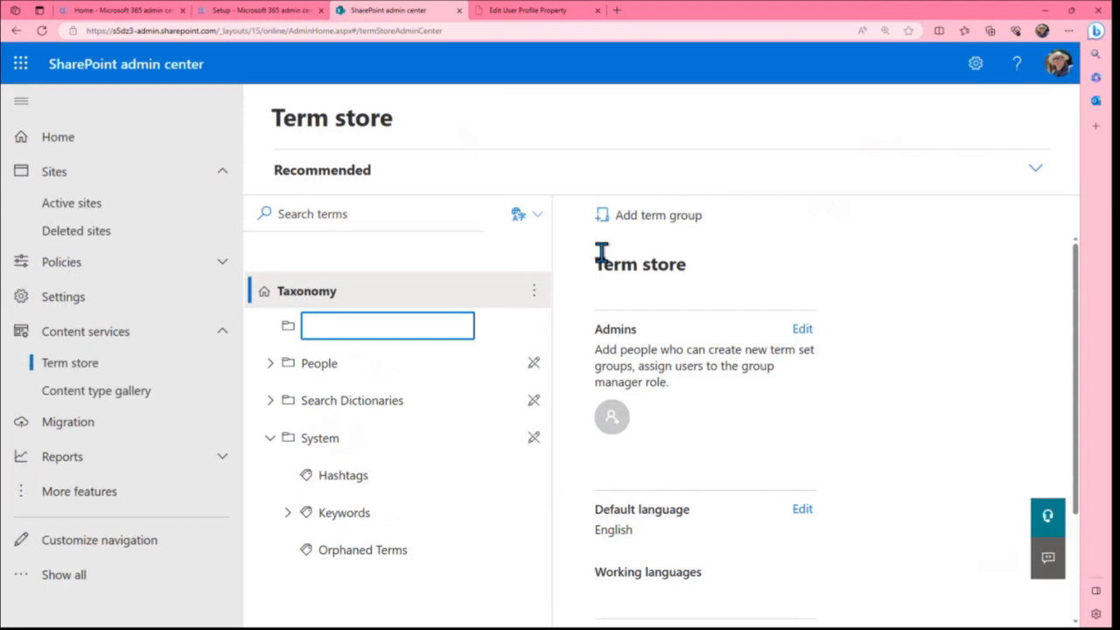
pyautogui.write('User Profile Prope')
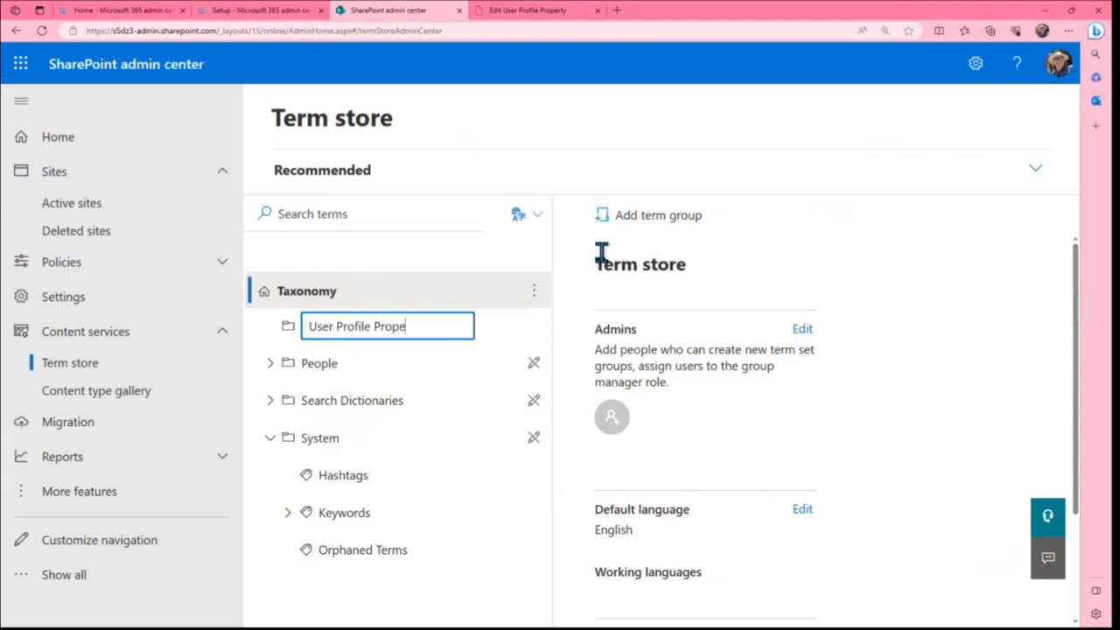
pyautogui.write('rties')
pyautogui.press('Return')
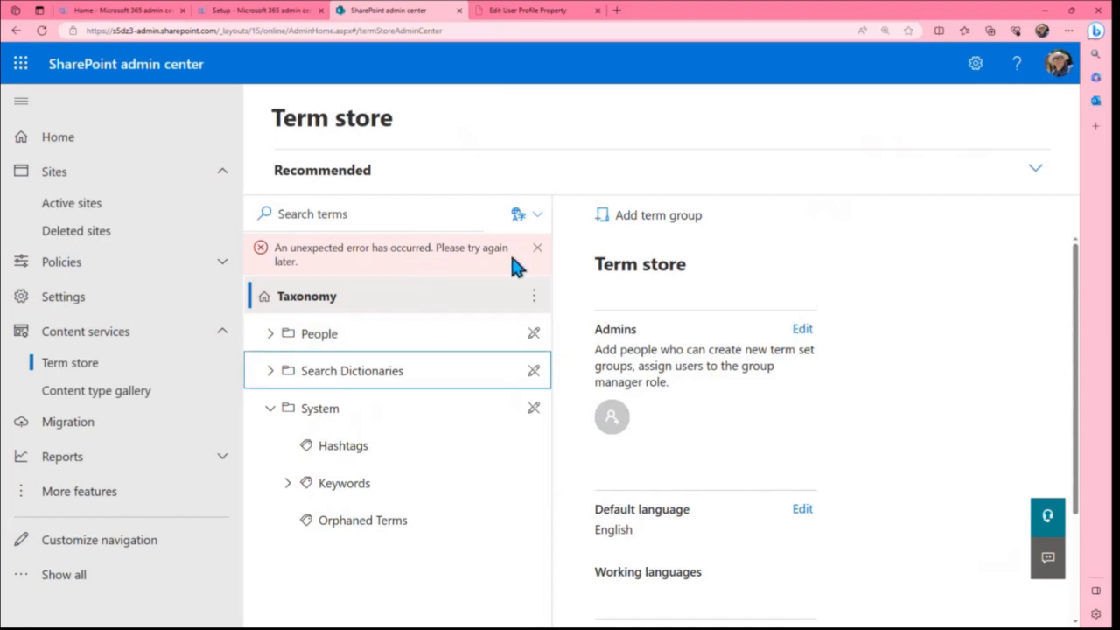
pyautogui.click(537, 248)
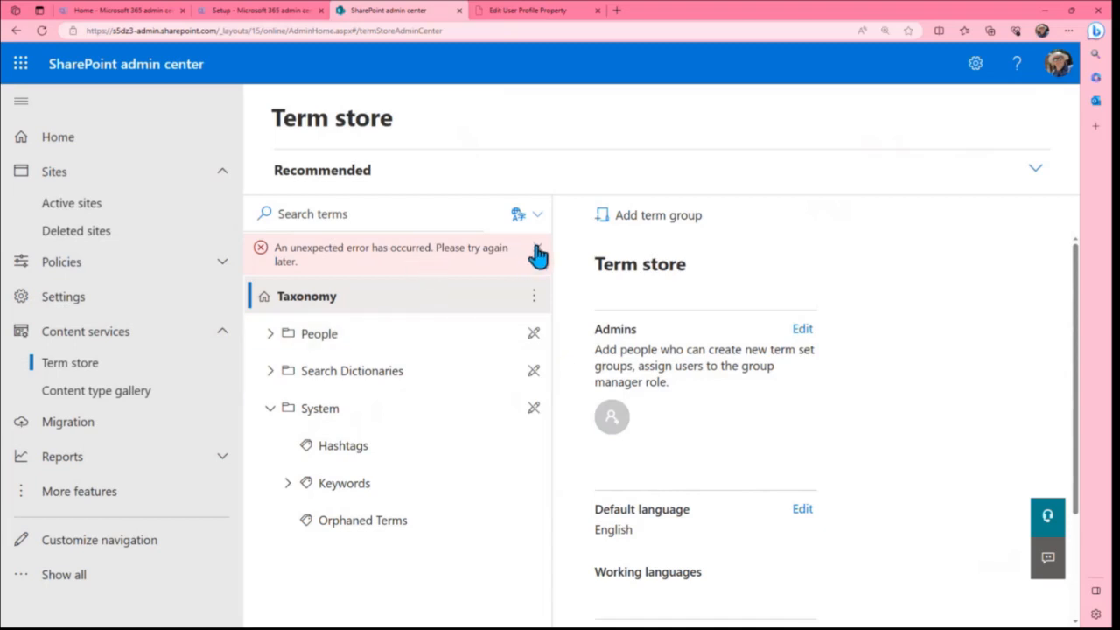
# Add the administrator's own account, the match with the profile photo, as a term store admin and save
pyautogui.click(801, 331)
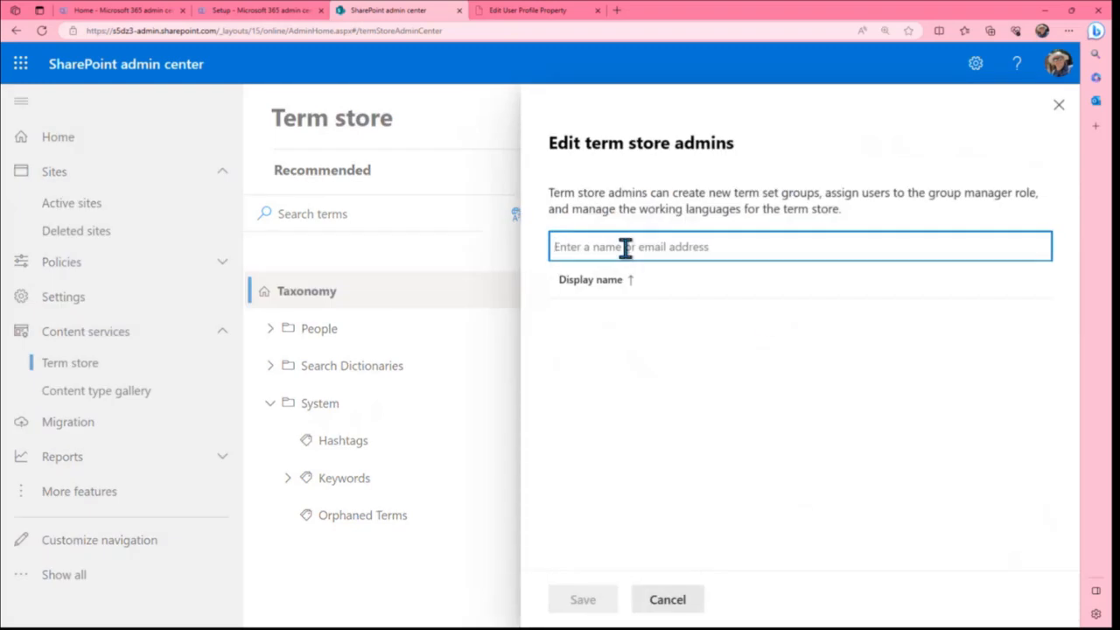
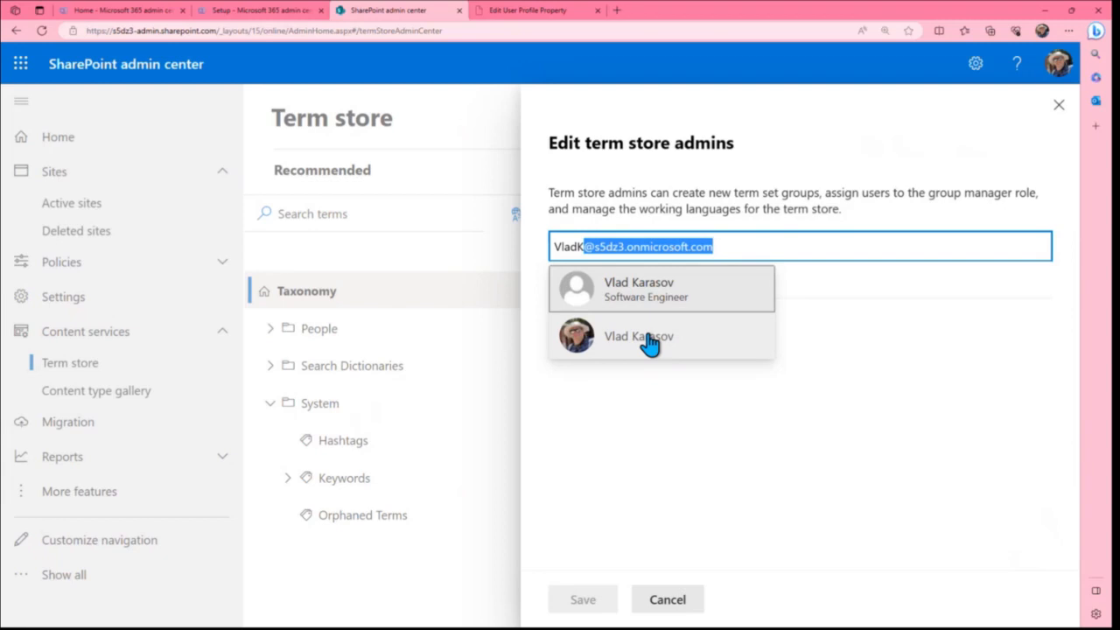
pyautogui.click(648, 341)
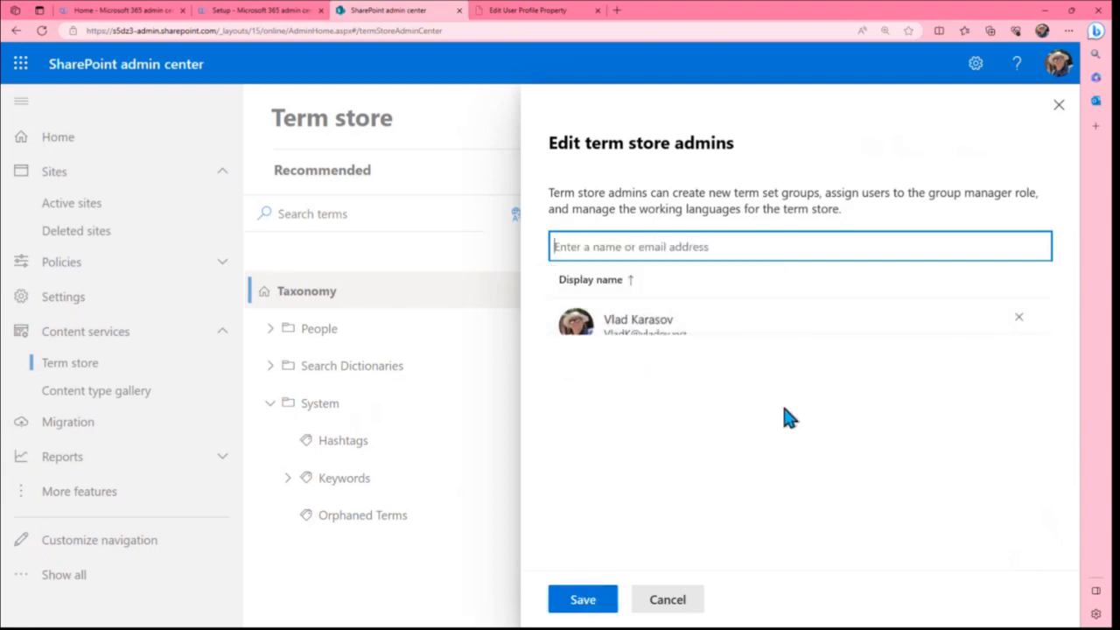
pyautogui.click(585, 602)
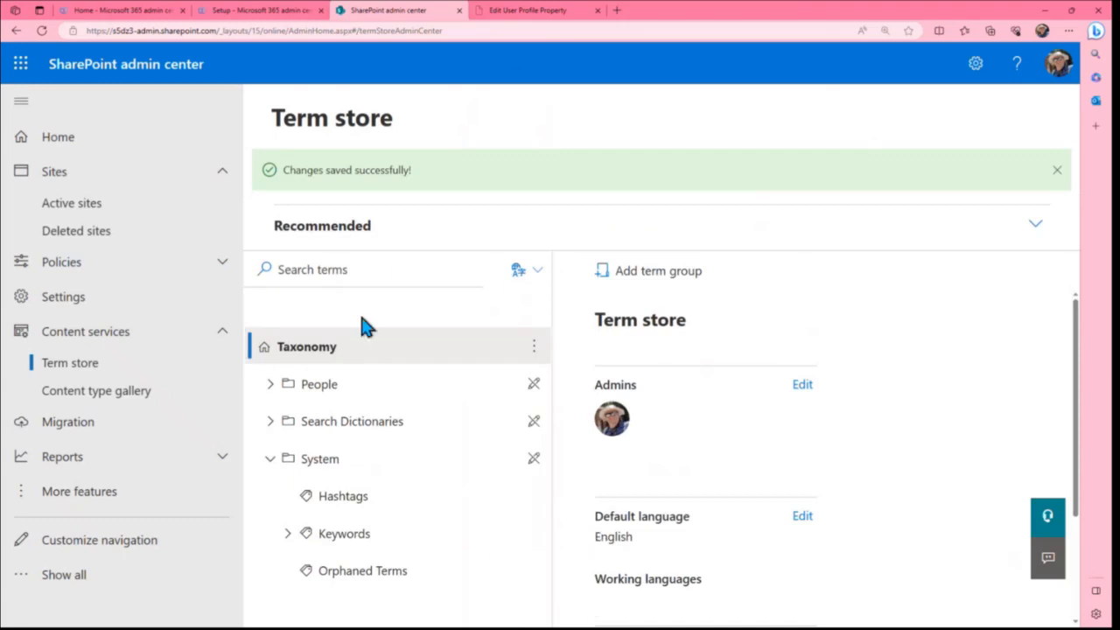
# Add a term group named User Profile Properties to the taxonomy
pyautogui.click(661, 272)
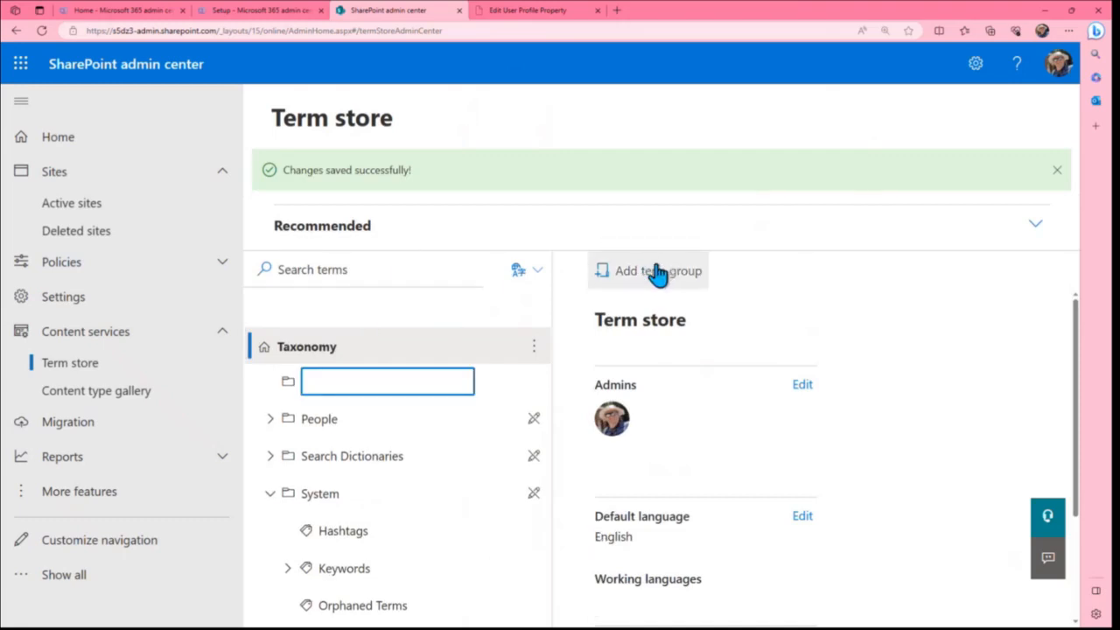
pyautogui.write('U')
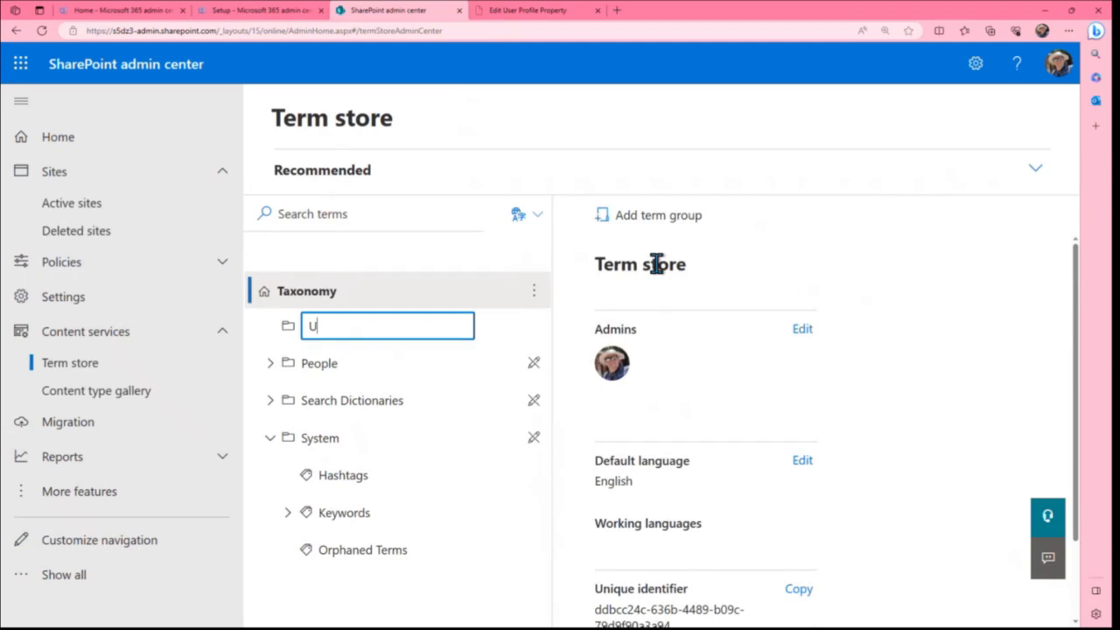
pyautogui.write('ser Profile Propert')
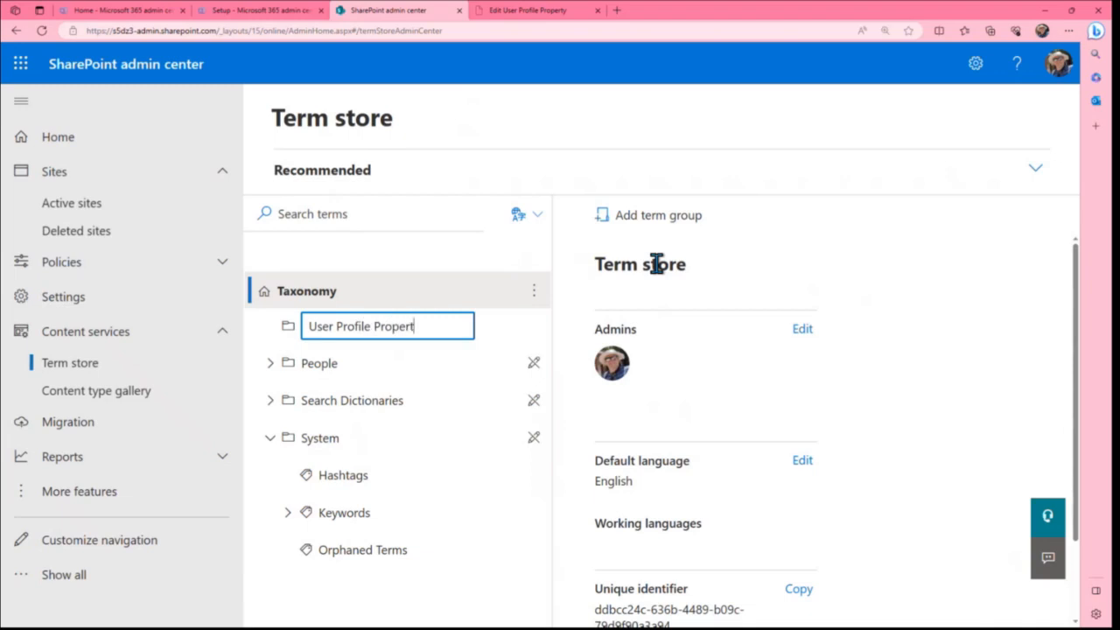
pyautogui.write('ies')
pyautogui.press('Return')
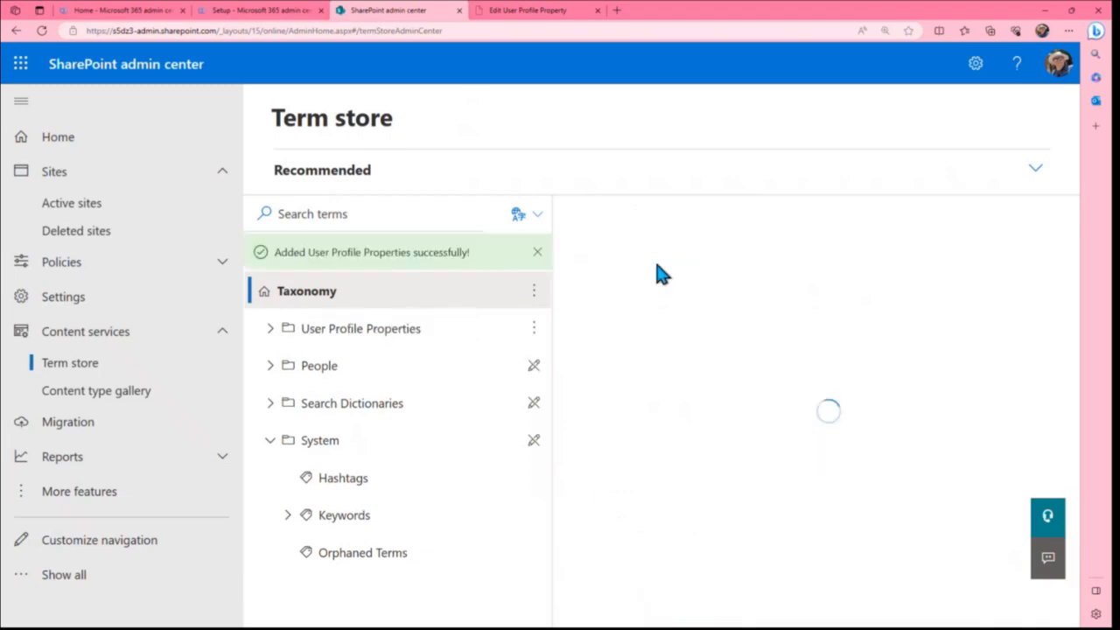
# Add a term set named Skills to the User Profile Properties group
pyautogui.click(531, 328)
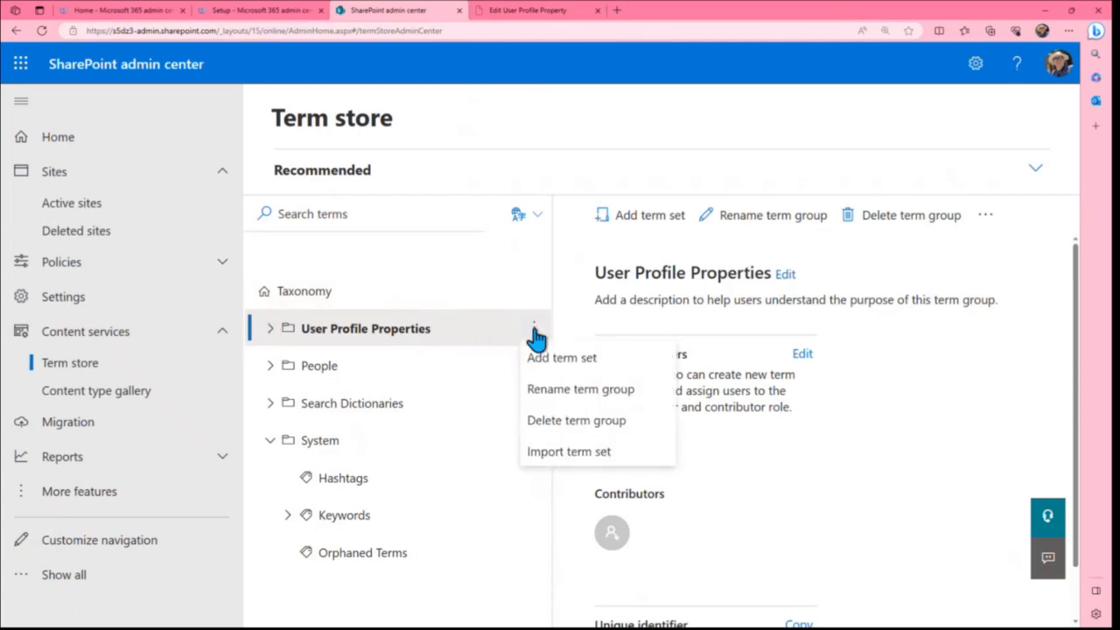
pyautogui.click(560, 359)
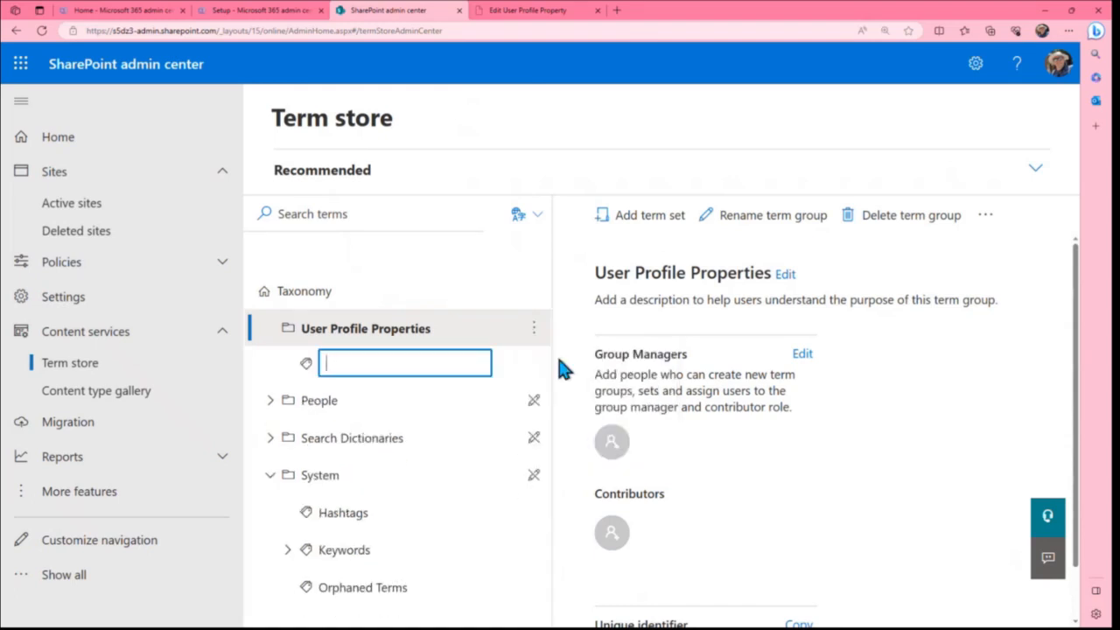
pyautogui.write('Skills')
pyautogui.press('Return')
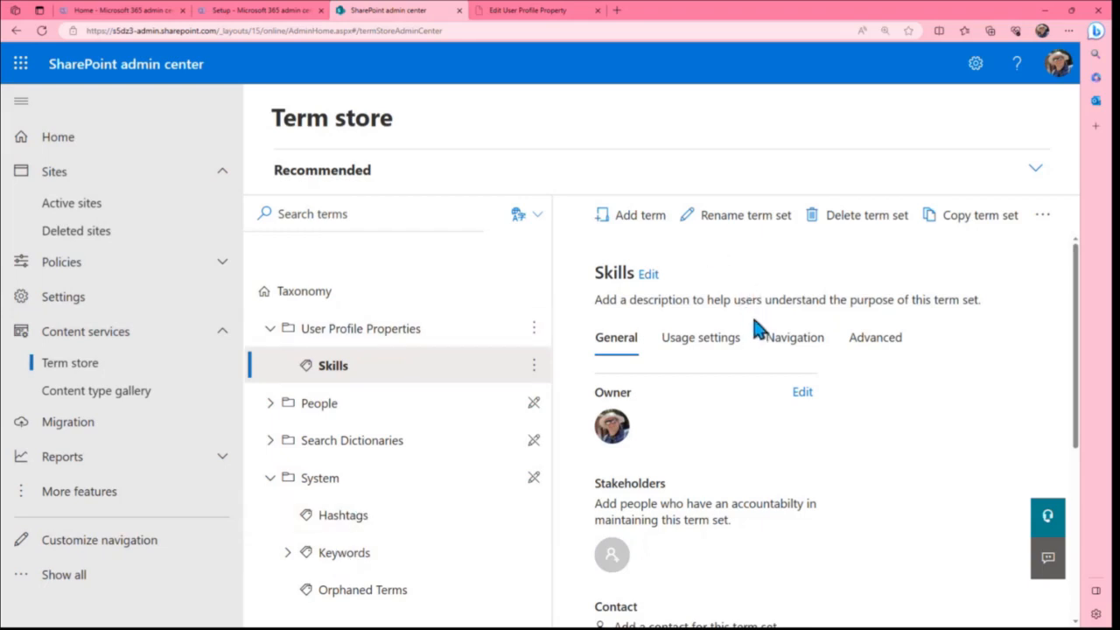
# Set the submission policy in the Skills term set's usage settings to Open and save it
pyautogui.scroll(-3, 732, 340)
pyautogui.scroll(3, 735, 349)
pyautogui.click(696, 346)
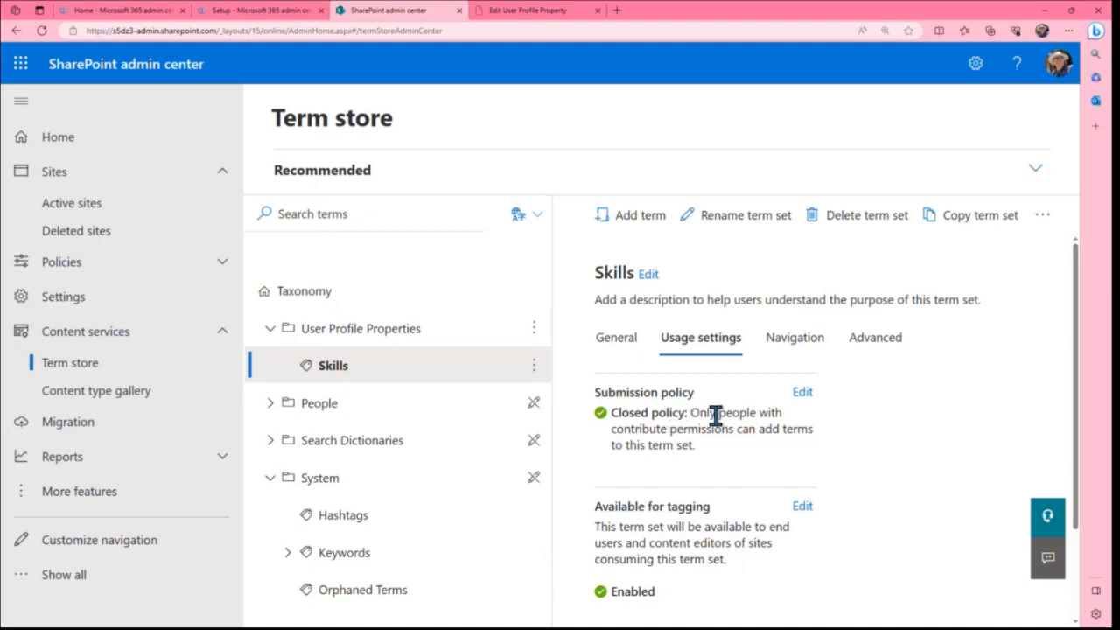
pyautogui.click(804, 393)
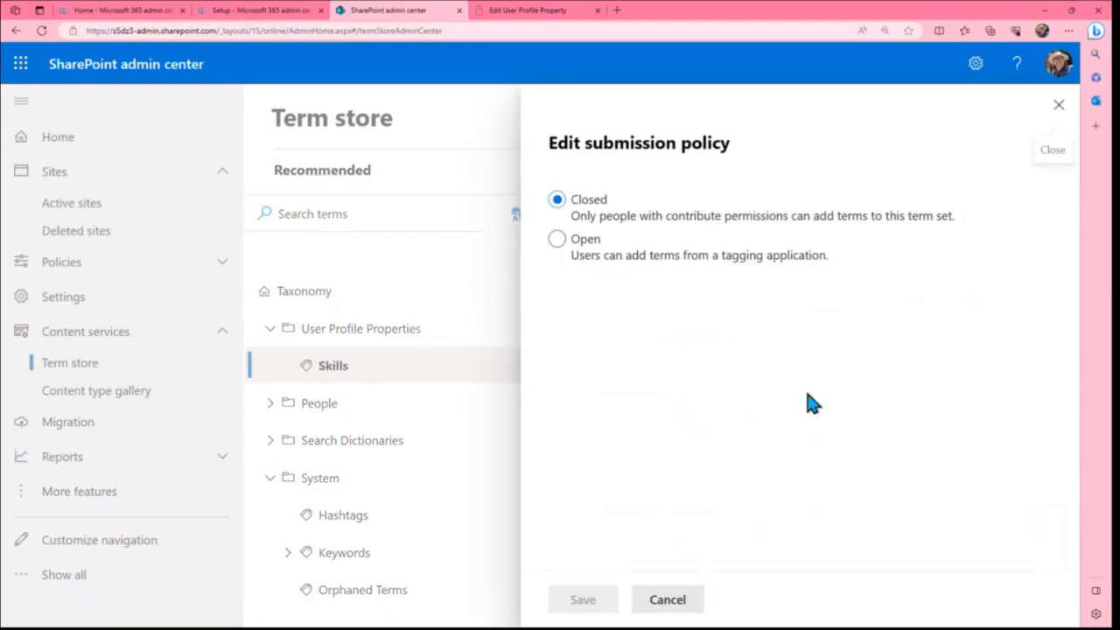
pyautogui.click(558, 241)
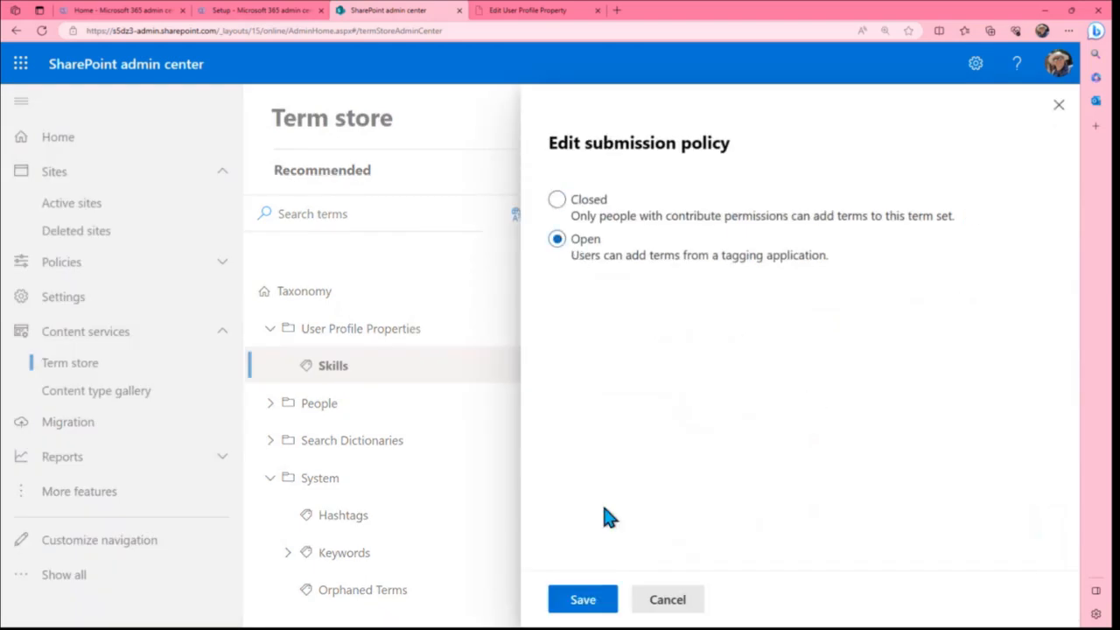
pyautogui.click(583, 604)
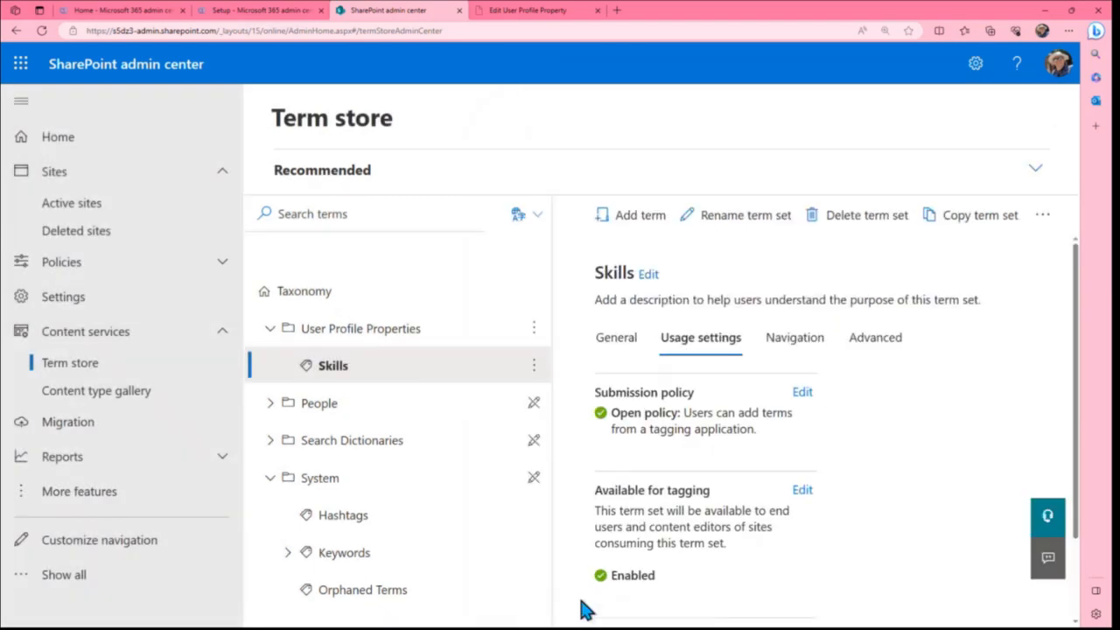
# Return from the Schools property to the user profile properties list and open the Skills property for editing
pyautogui.scroll(-1, 672, 451)
pyautogui.scroll(1, 675, 458)
pyautogui.click(525, 14)
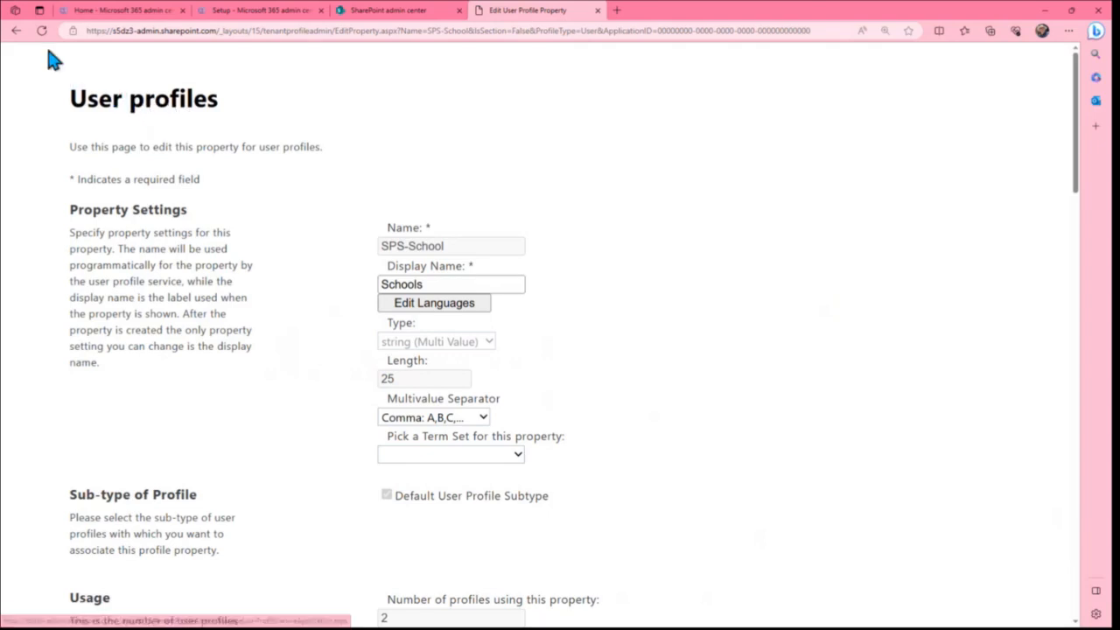
pyautogui.click(16, 31)
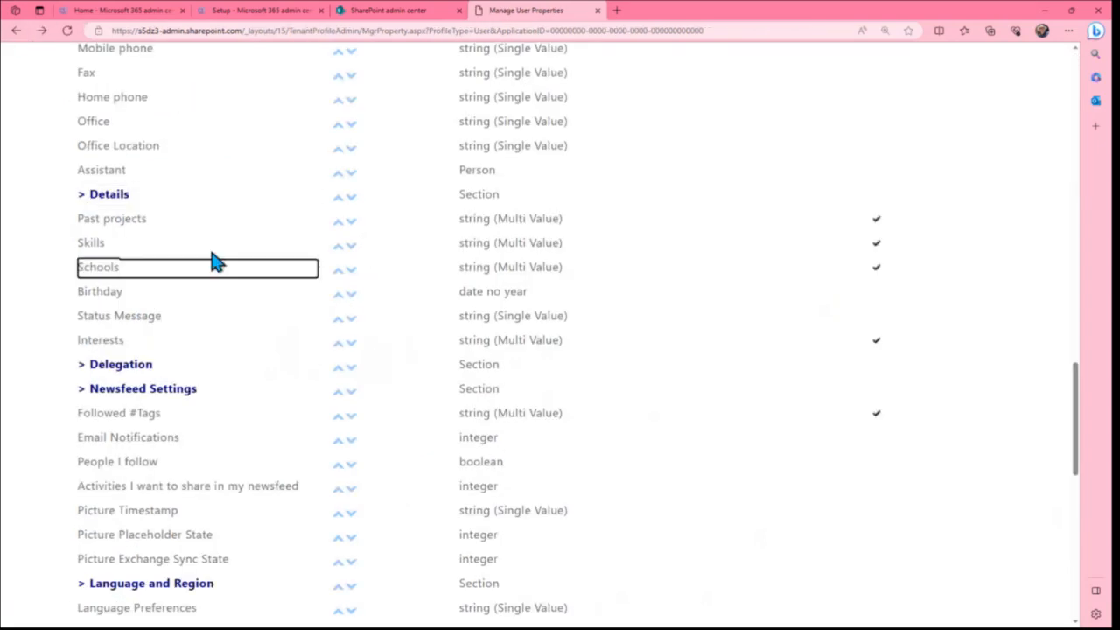
pyautogui.click(255, 269)
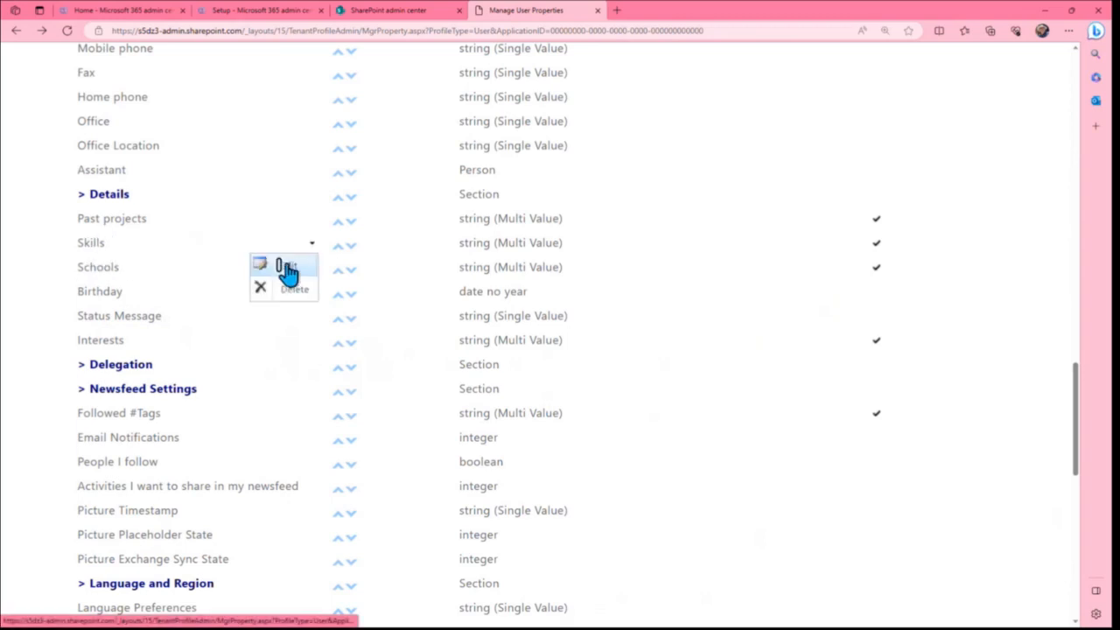
pyautogui.click(289, 268)
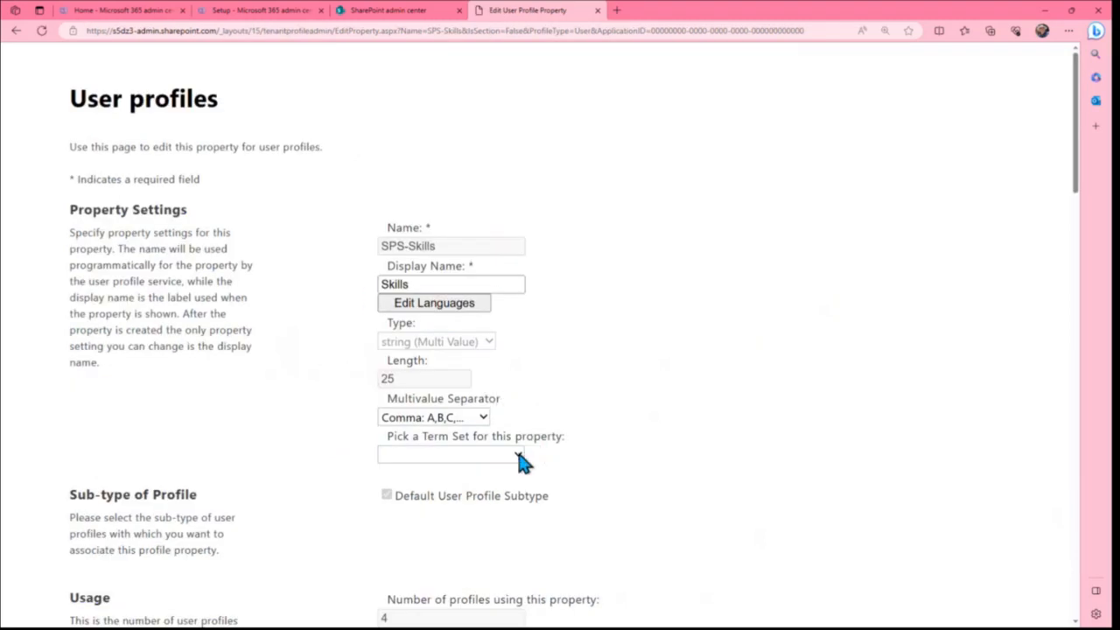
# Assign the Skills term set to the Skills user profile property and save the property
pyautogui.click(519, 456)
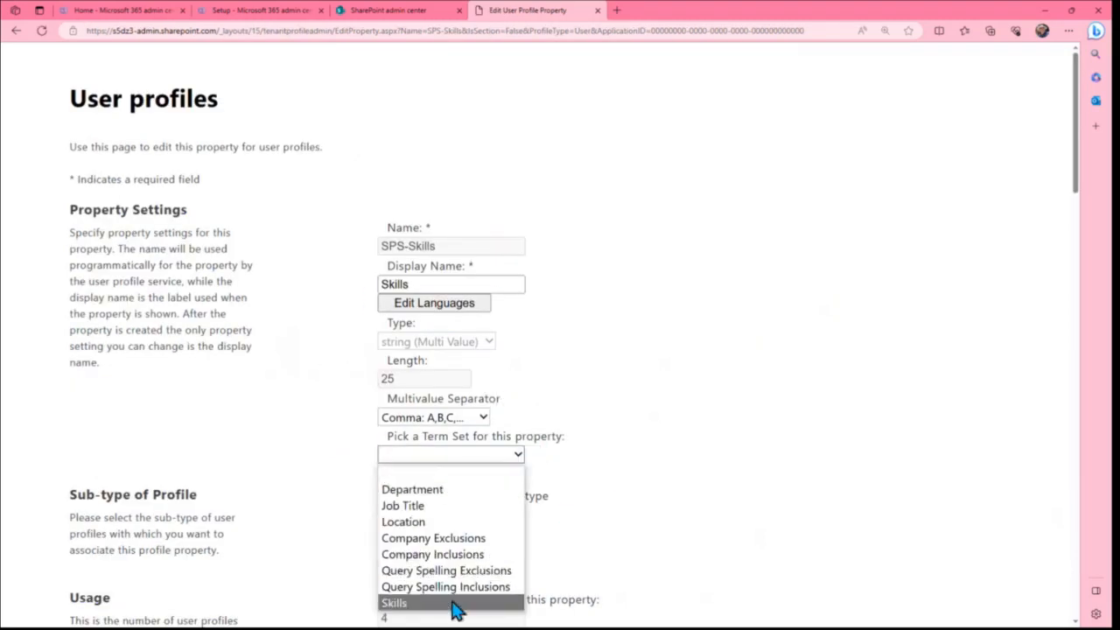
pyautogui.click(394, 604)
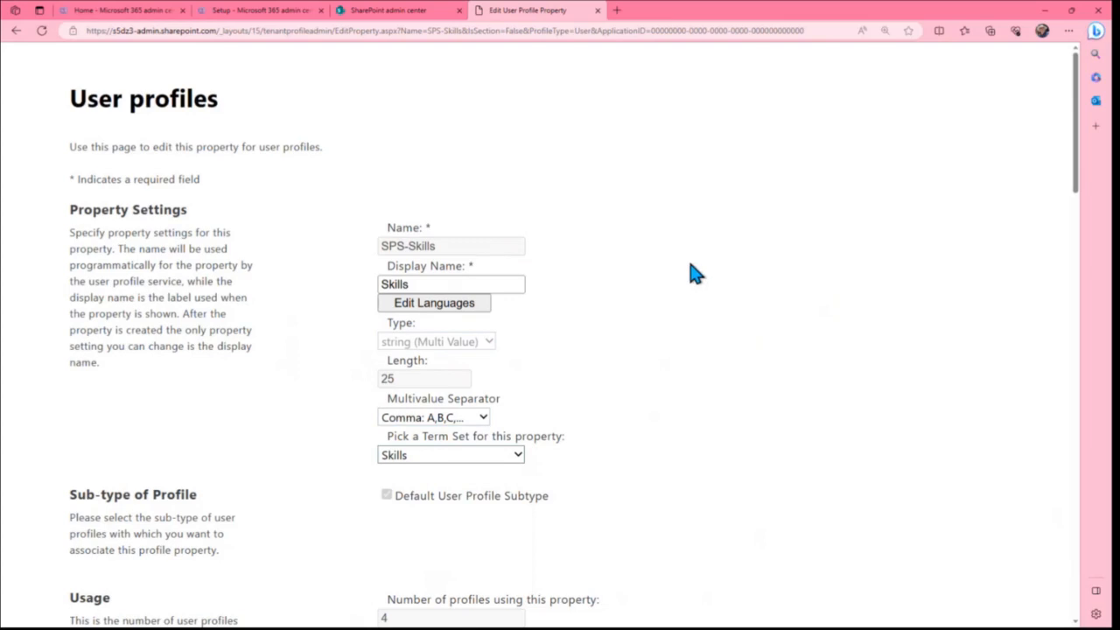
pyautogui.scroll(-10, 687, 274)
pyautogui.scroll(-10, 692, 271)
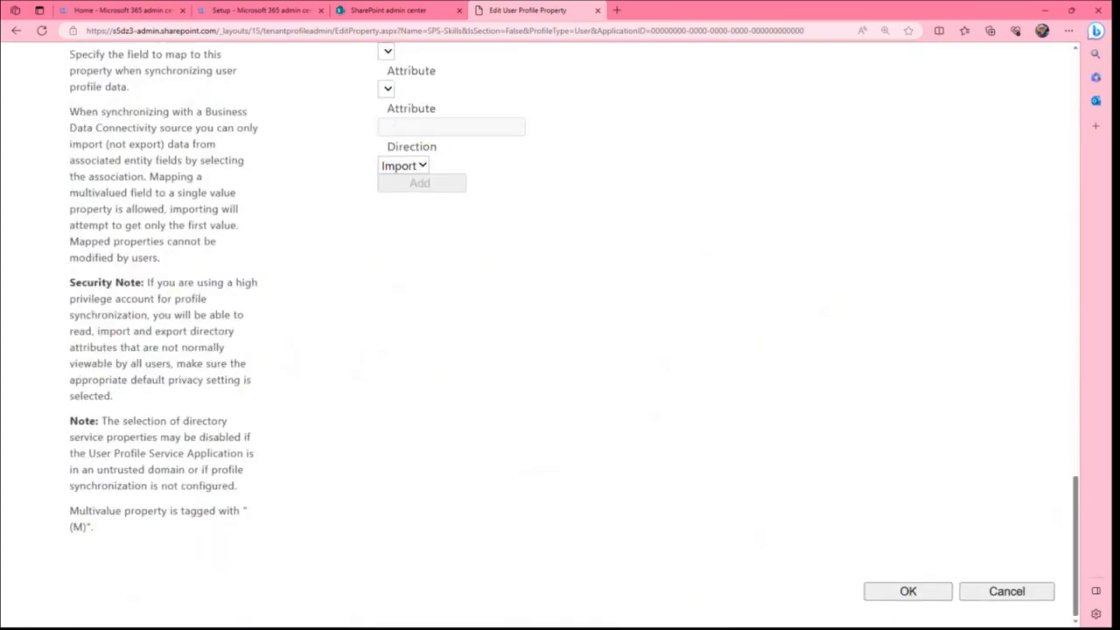
pyautogui.click(908, 593)
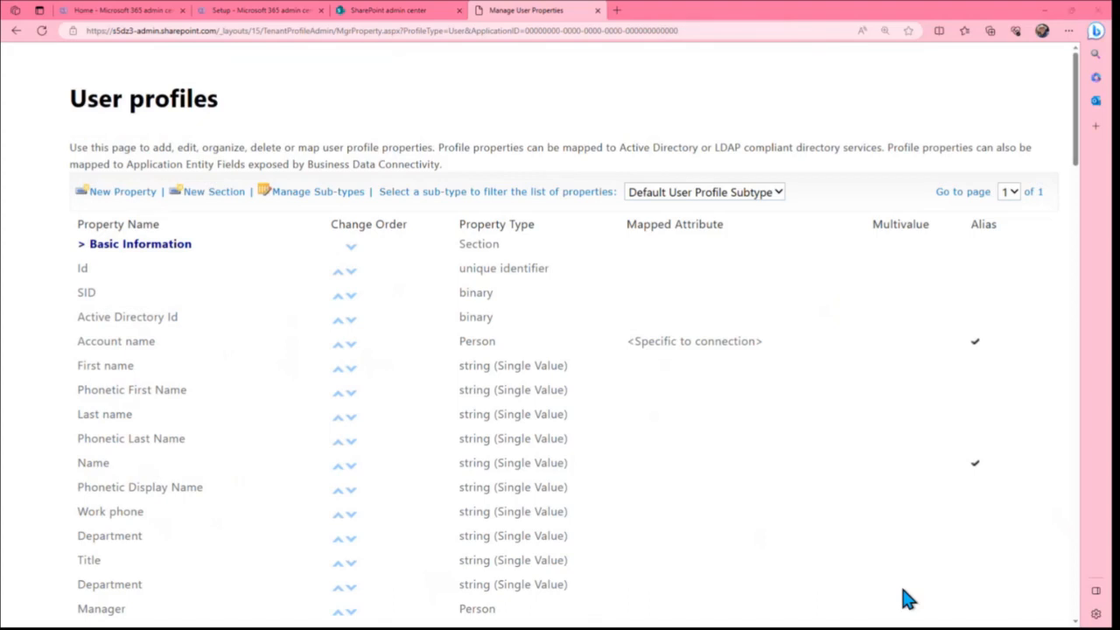
# Switch to the Delve profile editing page and add Design to the professional skills
pyautogui.hotkey('ctrl', 'shift', 'Tab')
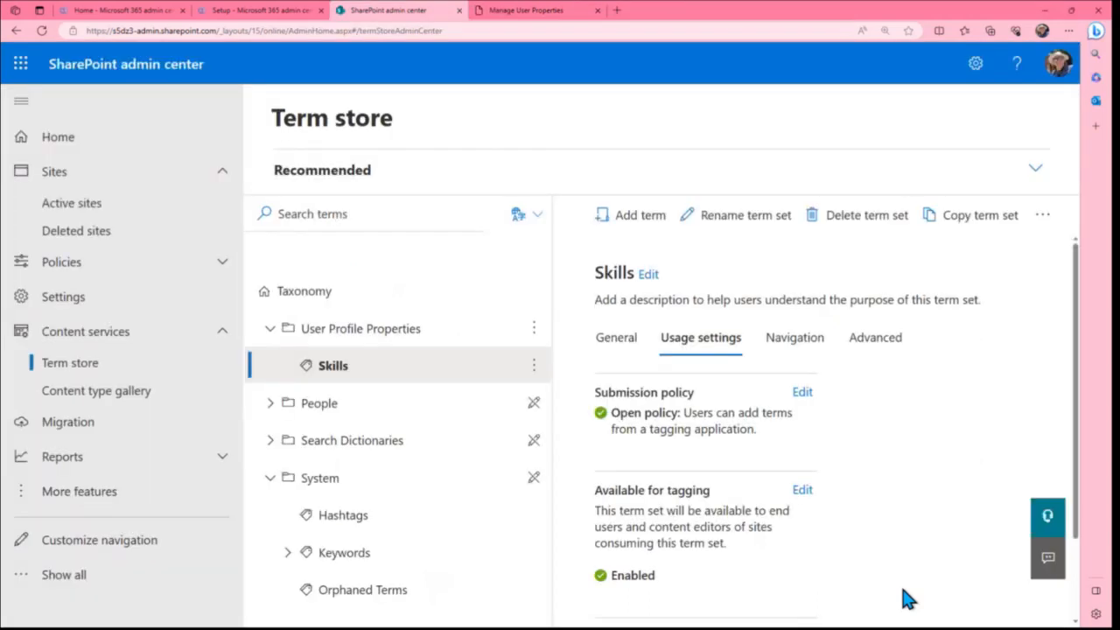
pyautogui.hotkey('alt', 'Tab')
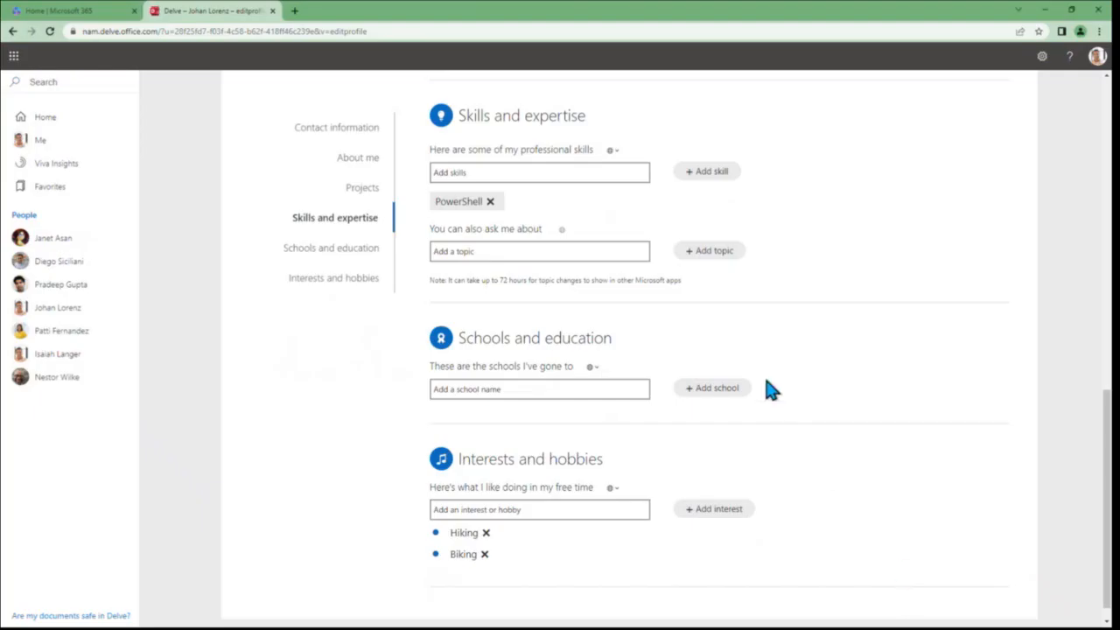
pyautogui.click(554, 173)
pyautogui.write('Desi')
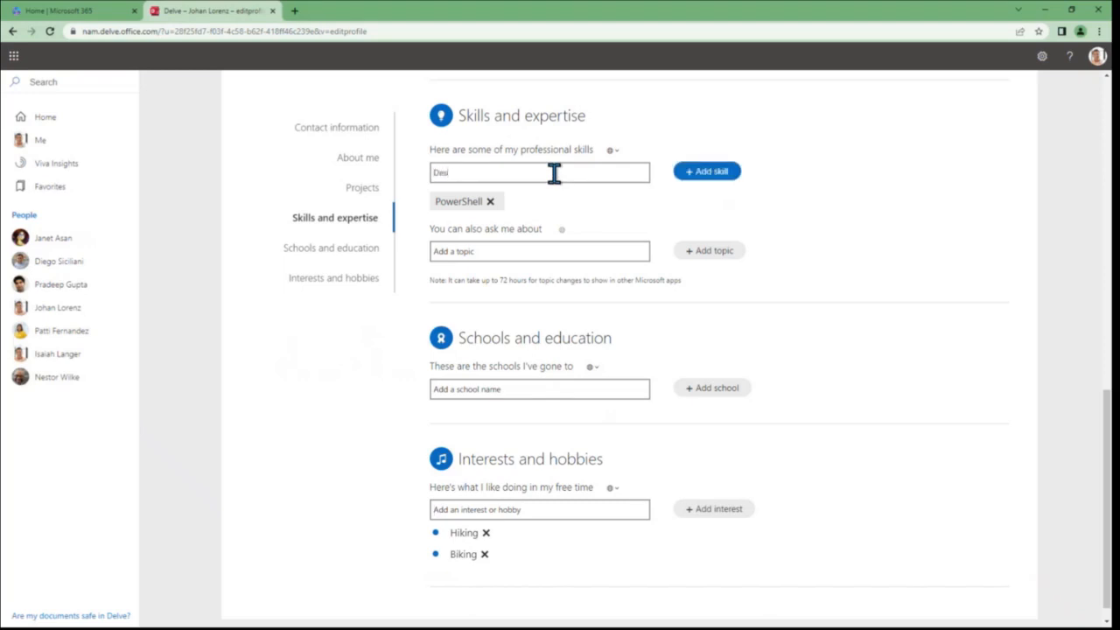
pyautogui.write('gn')
pyautogui.press('Return')
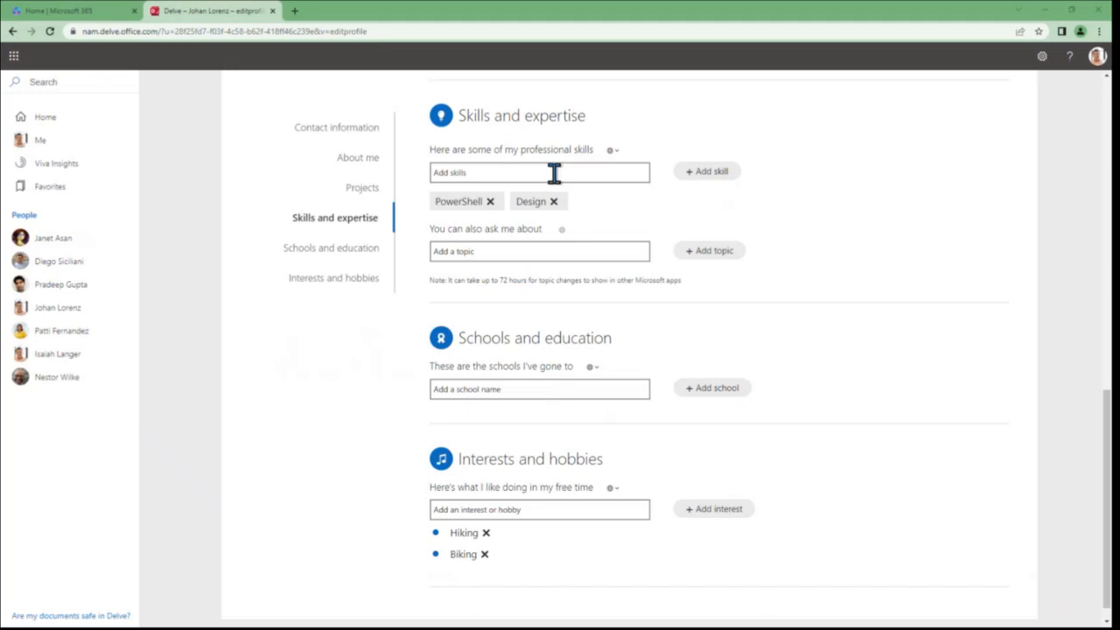
# Switch back to the SharePoint term store, reload it, and expand User Profile Properties and its Skills term set to check the terms
pyautogui.hotkey('alt', 'Tab')
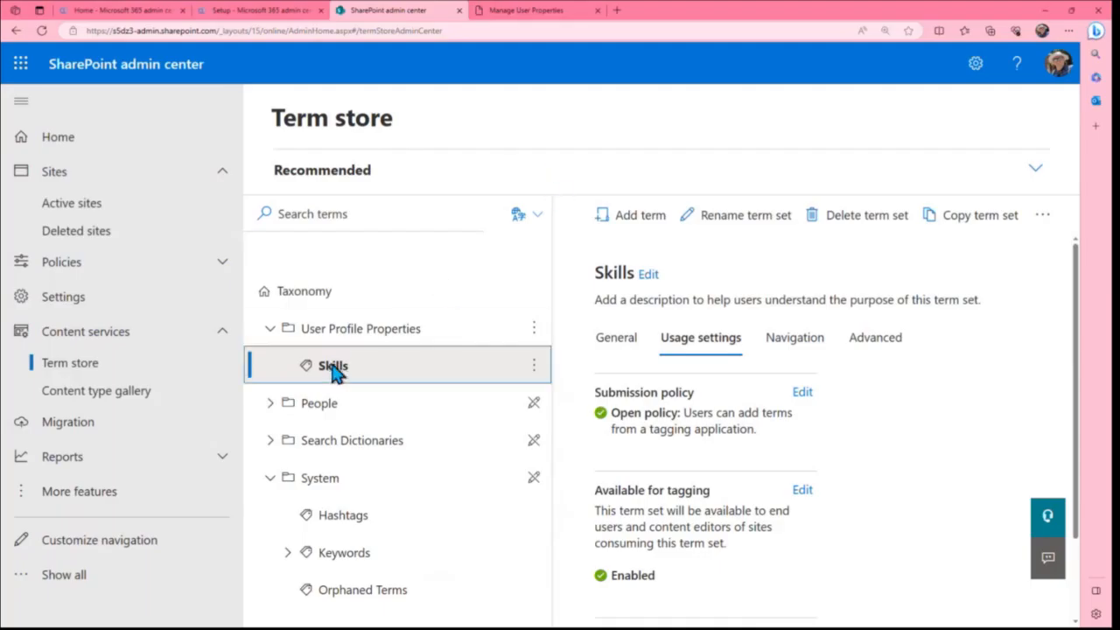
pyautogui.click(364, 369)
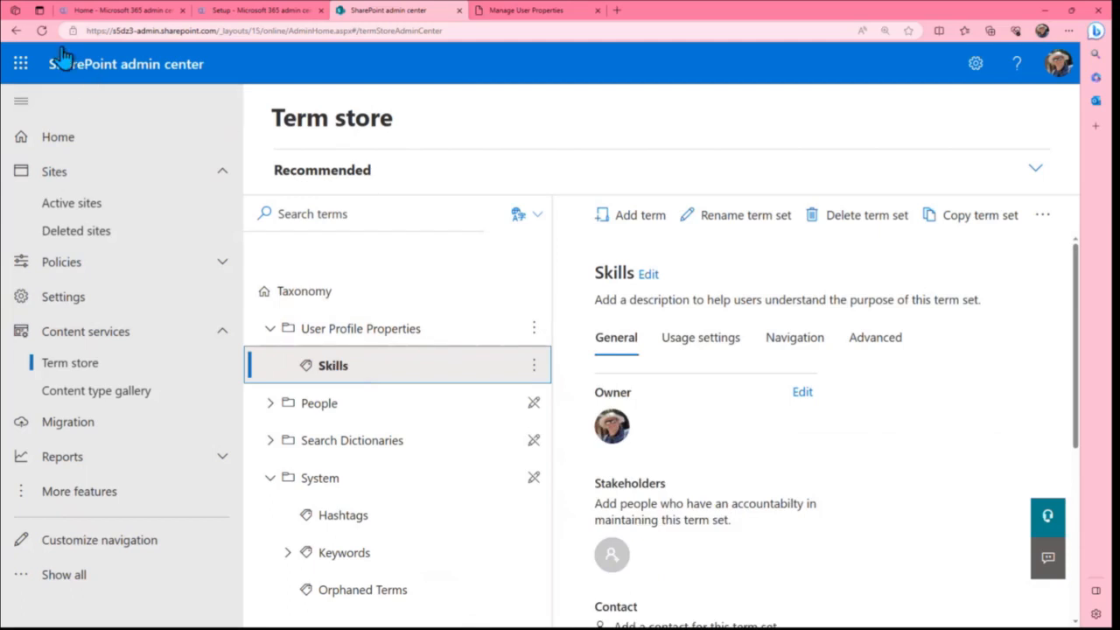
pyautogui.click(42, 31)
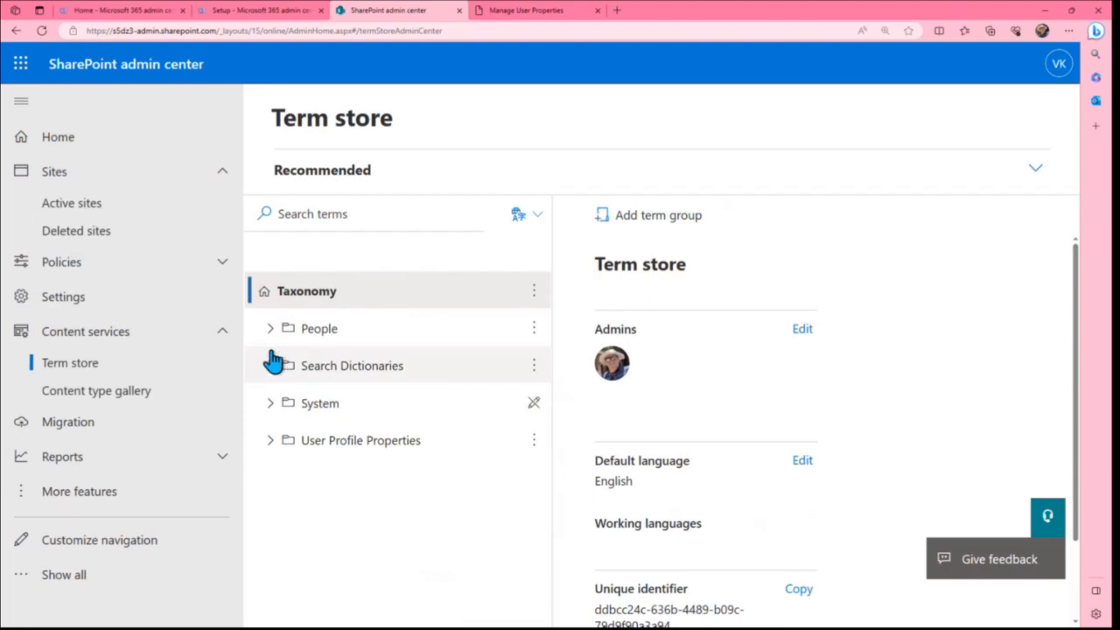
pyautogui.click(268, 441)
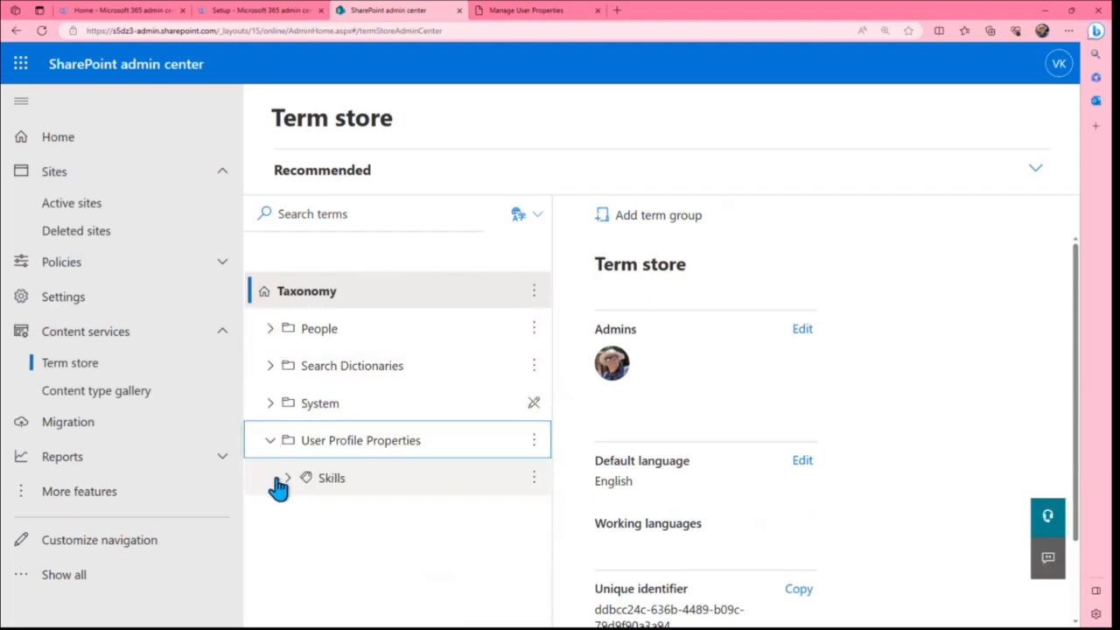
pyautogui.click(287, 479)
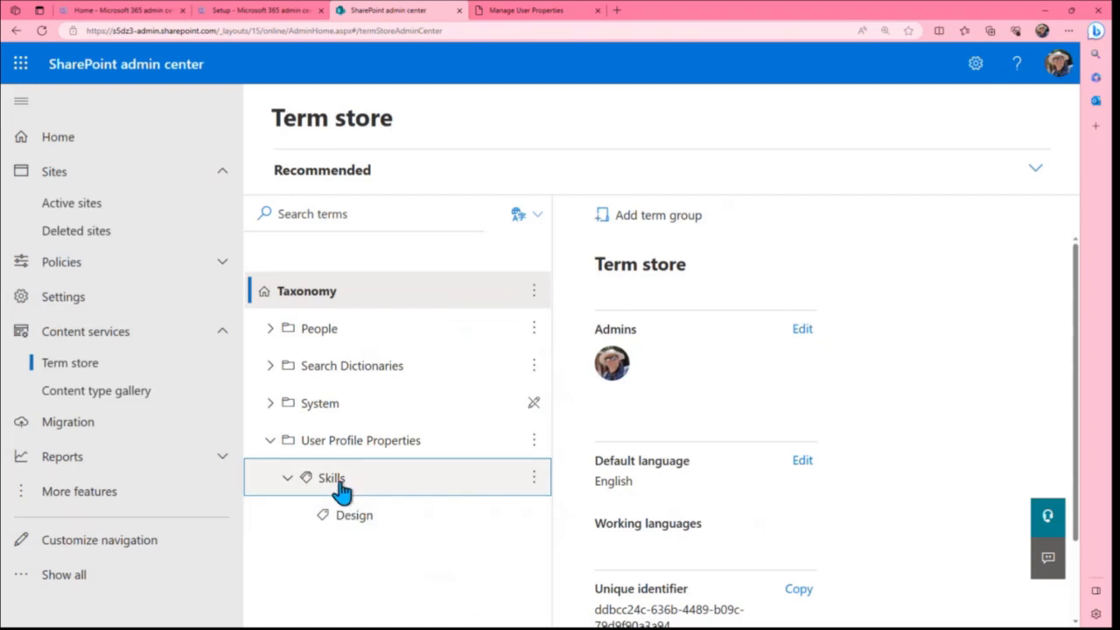
# Review the properties in the Details section of the user profile properties list, then return to the term store
pyautogui.click(526, 10)
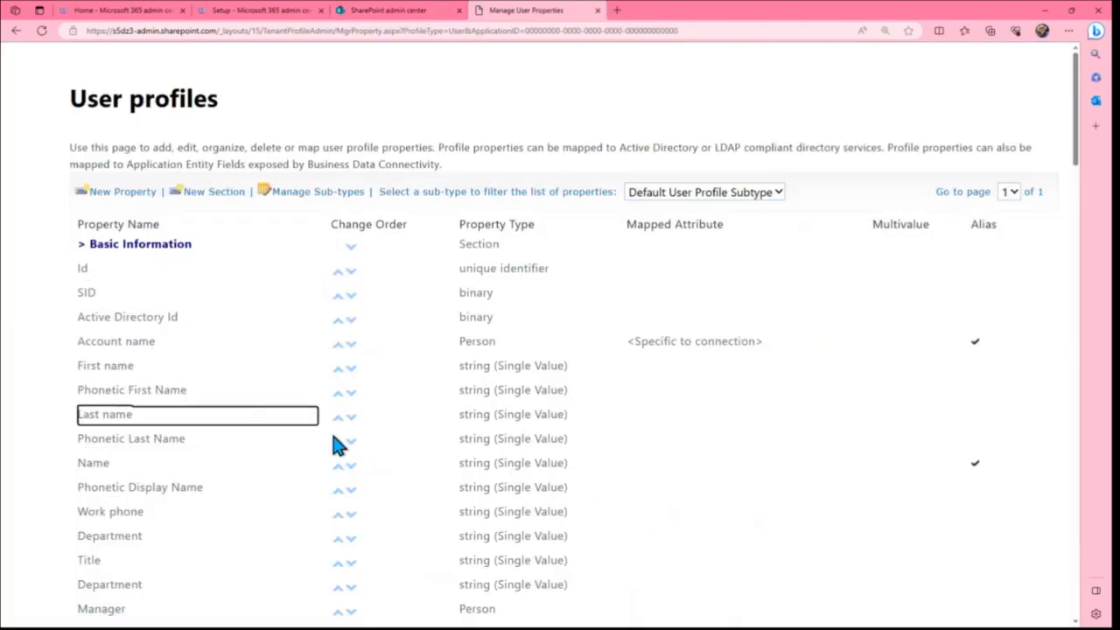
pyautogui.scroll(-6, 343, 449)
pyautogui.scroll(-10, 341, 455)
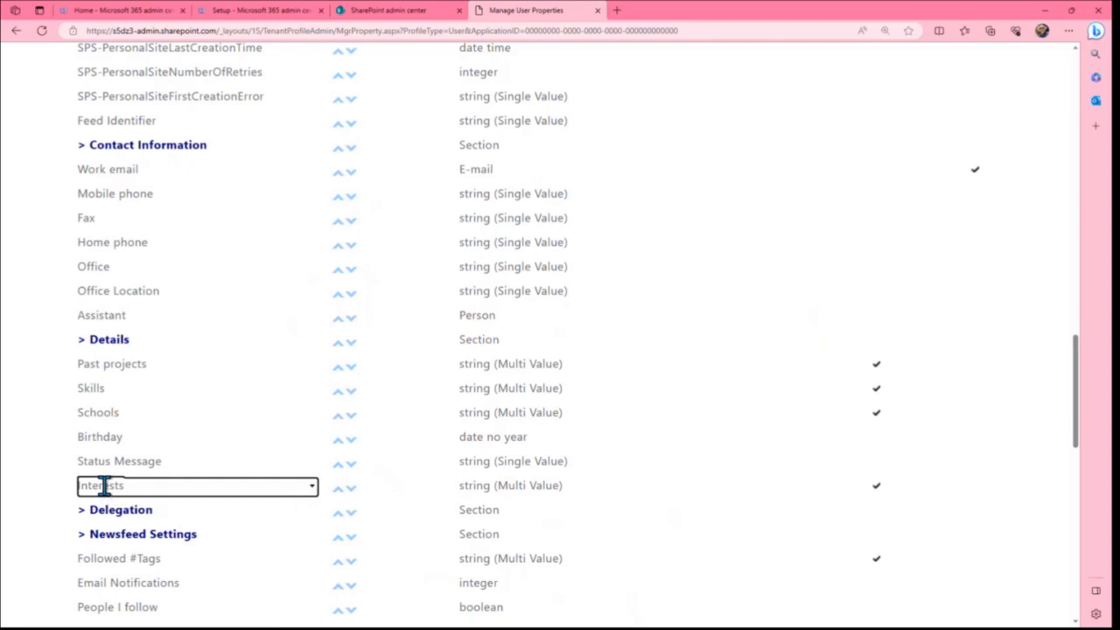
pyautogui.hotkey('ctrl', 'shift', 'Tab')
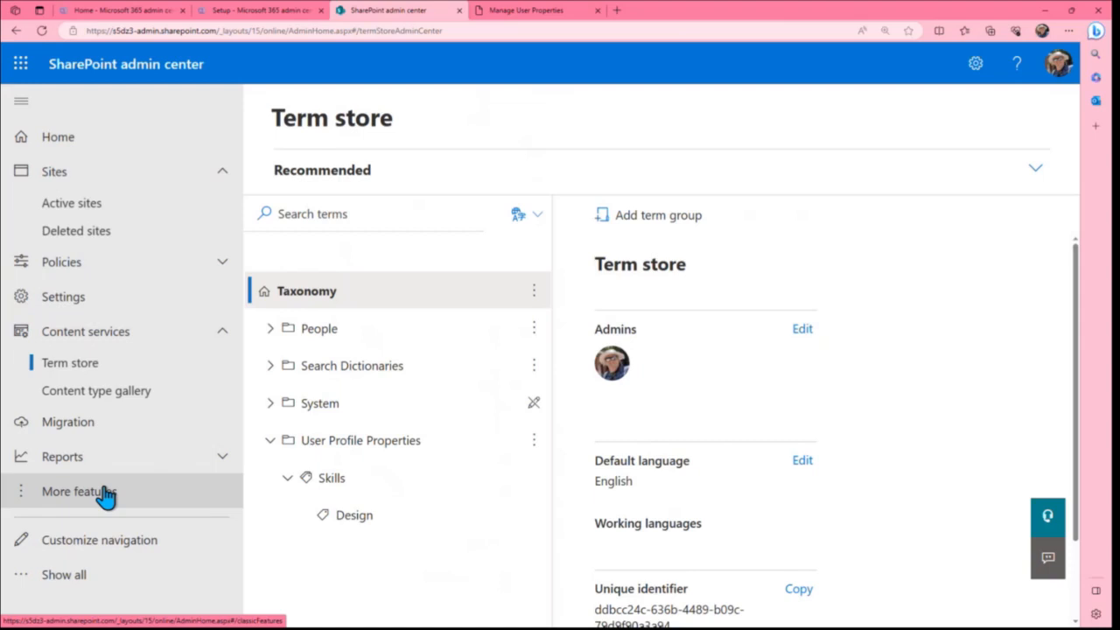